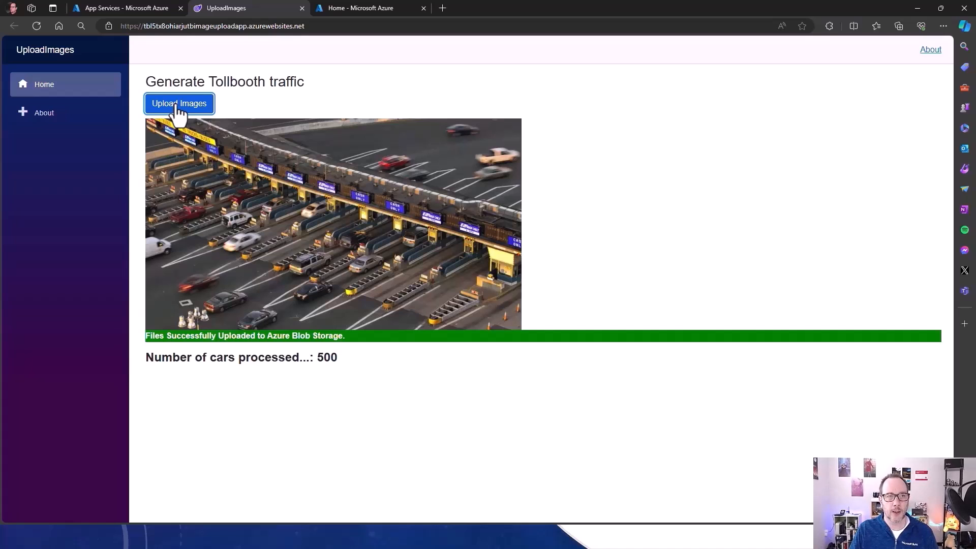
Step: Reload the Generate Tollbooth traffic page and start a new upload of car images
click(37, 26)
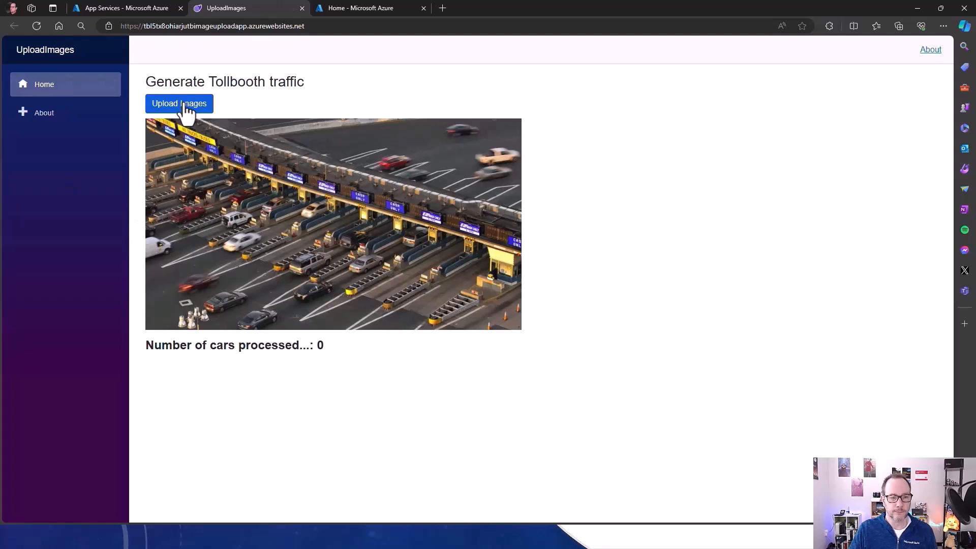
click(184, 104)
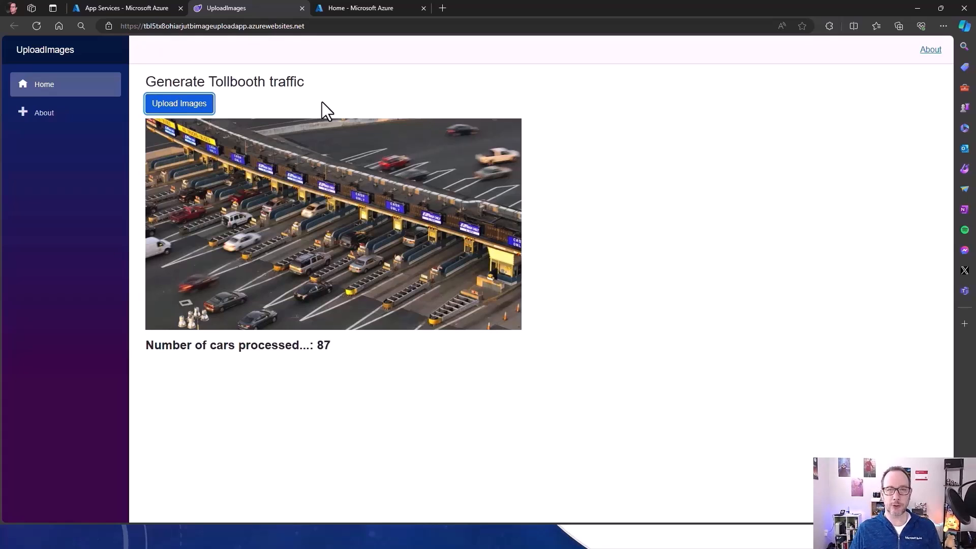
Step: Switch to the Azure portal and open the images container of the storage account tbl5tx8ohiarjulake
click(124, 7)
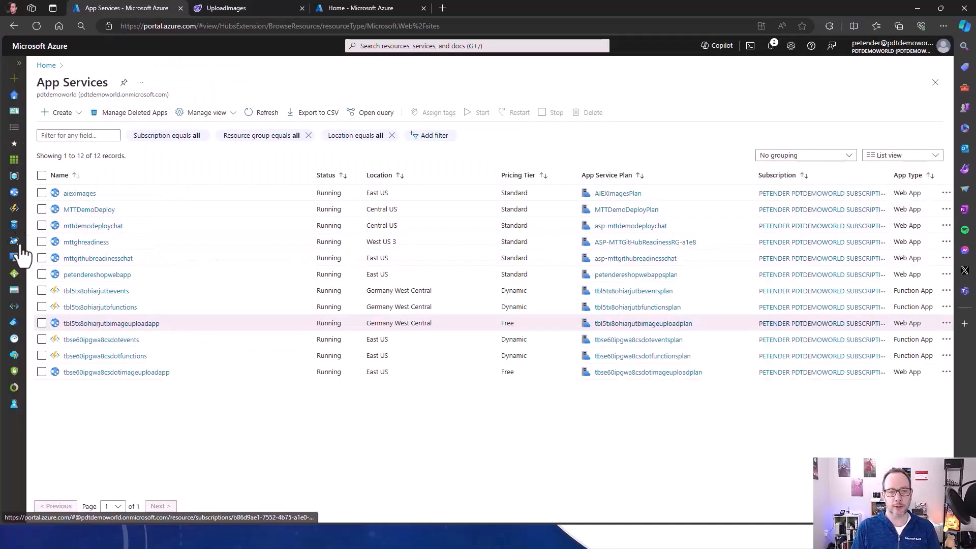
click(16, 211)
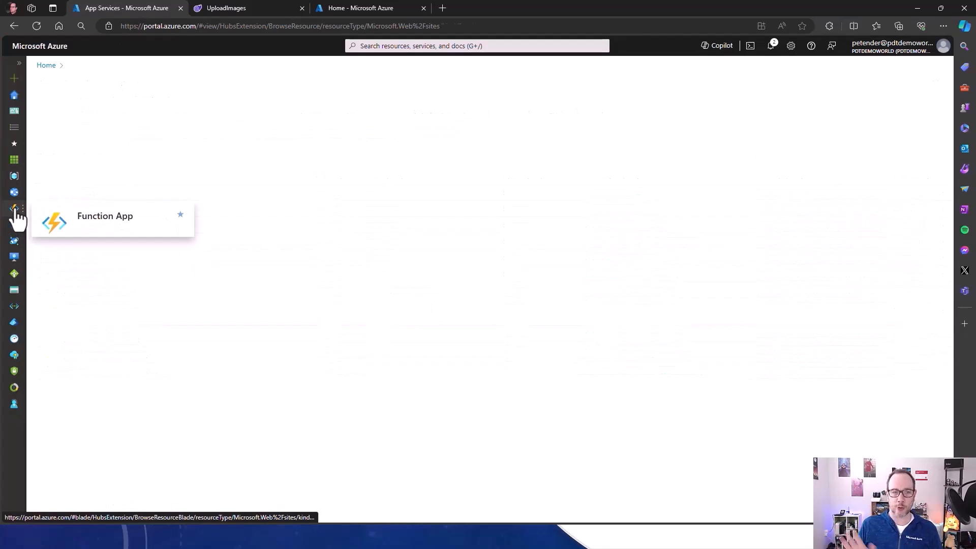
click(15, 295)
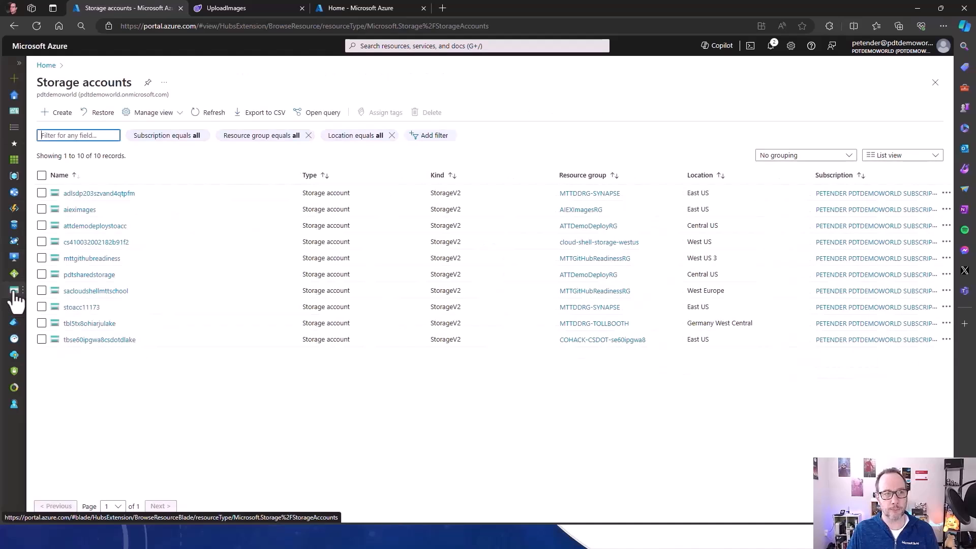
click(90, 324)
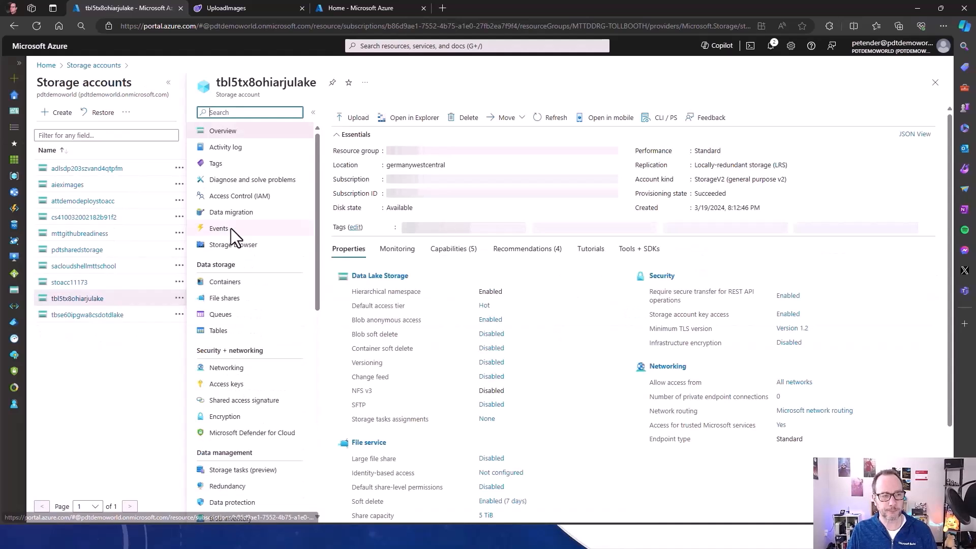
click(232, 284)
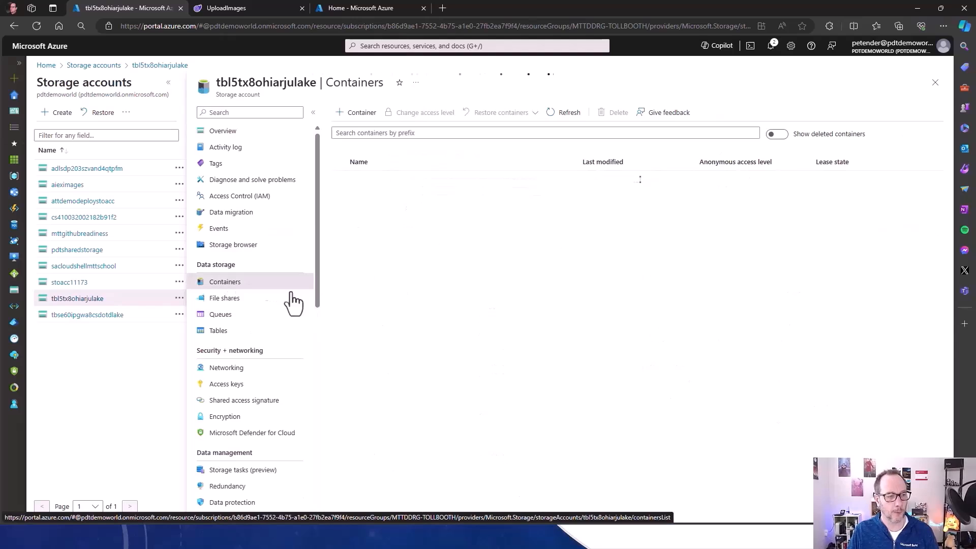
click(366, 247)
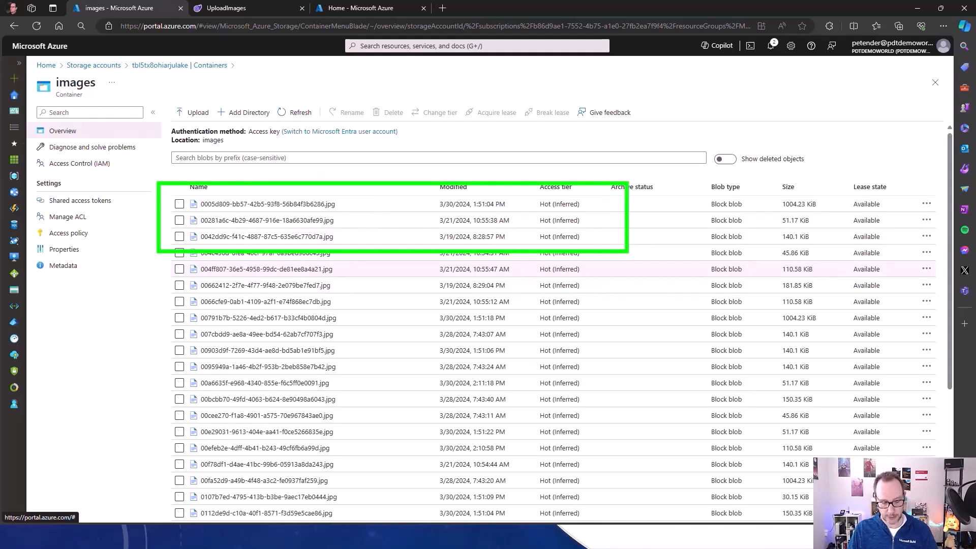
Step: Download the blob 0005d809-bb57-42b5-93f8-56b84f3b6286.jpg, view the picture, and close the viewer and download list
click(271, 204)
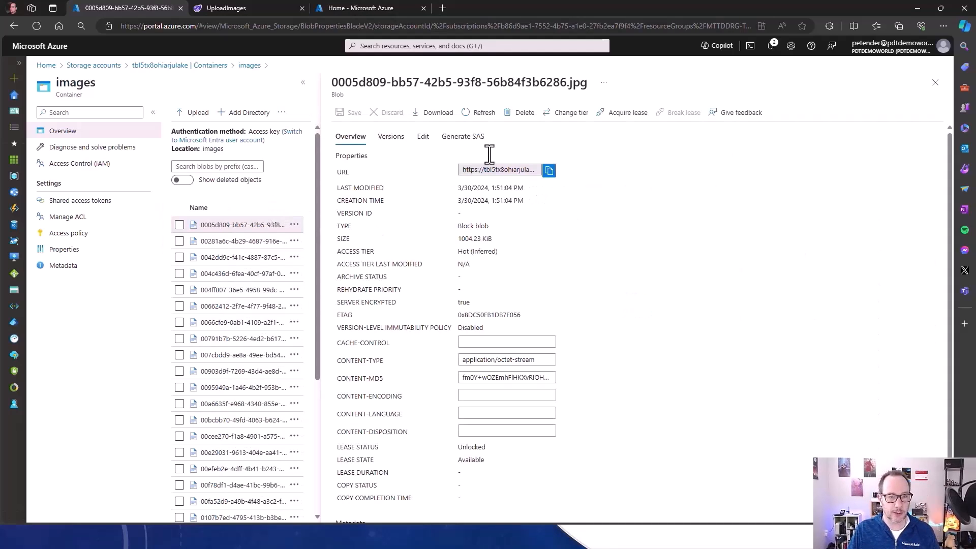
click(438, 113)
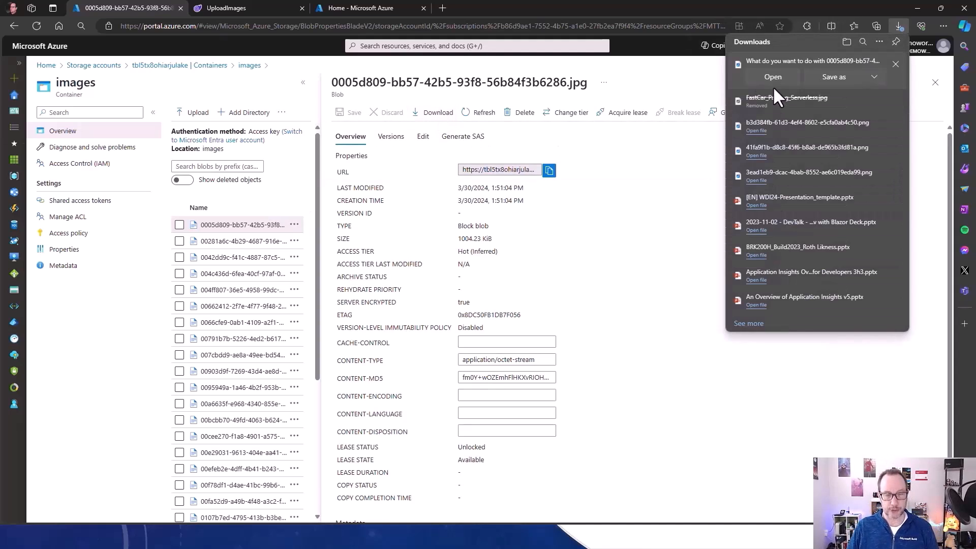
click(776, 83)
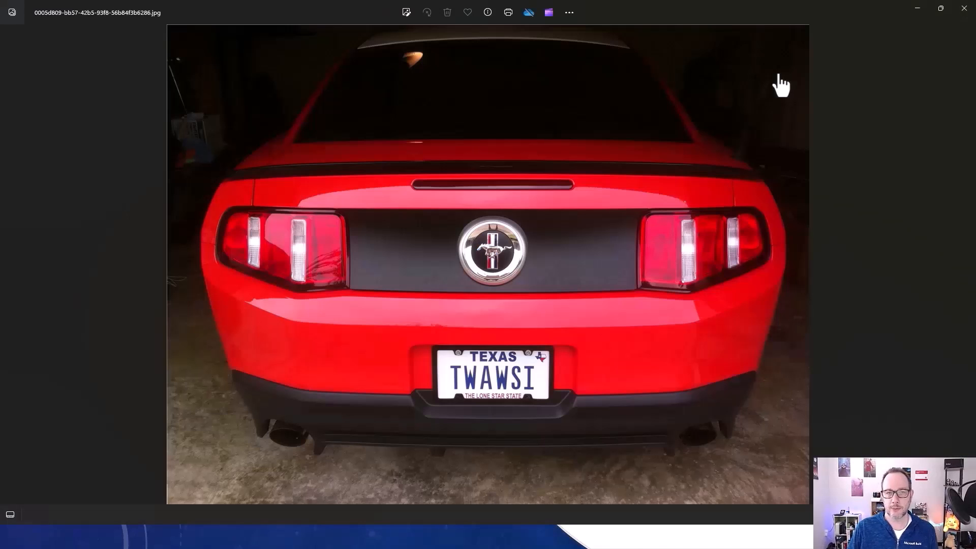
click(965, 9)
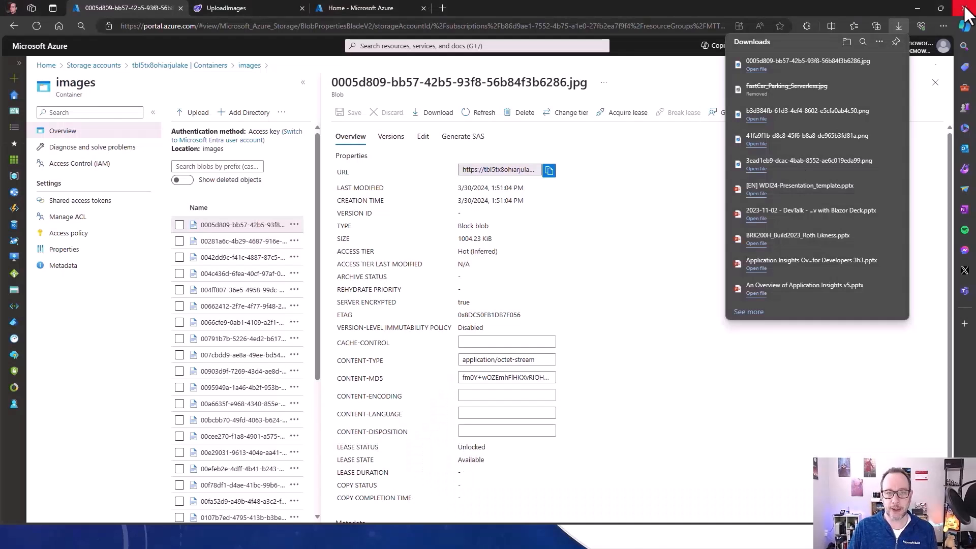
click(648, 282)
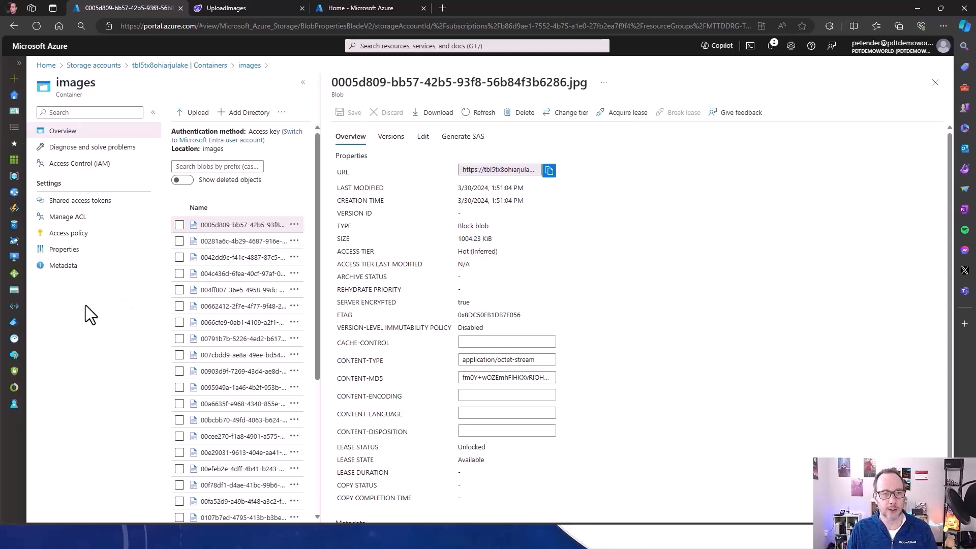
Step: Show the items of the Processed container in the LicensePlates database of the Cosmos DB account tbl5tx8ohiarjucosmosdb using Data Explorer
click(14, 242)
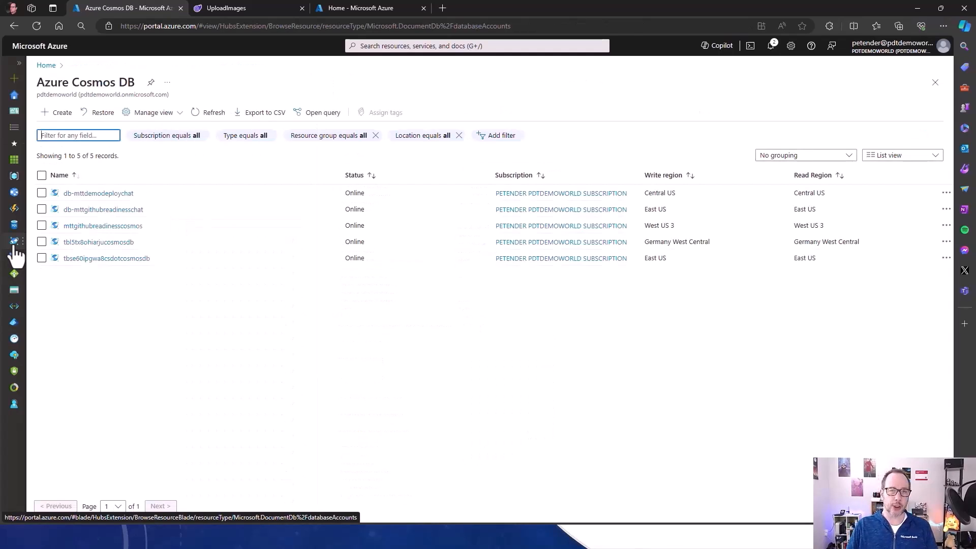
click(104, 243)
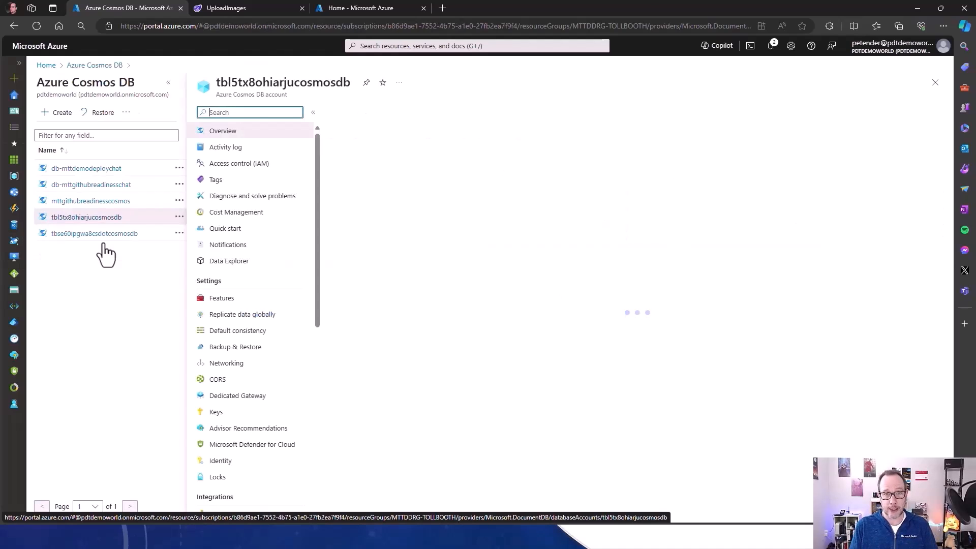
click(233, 263)
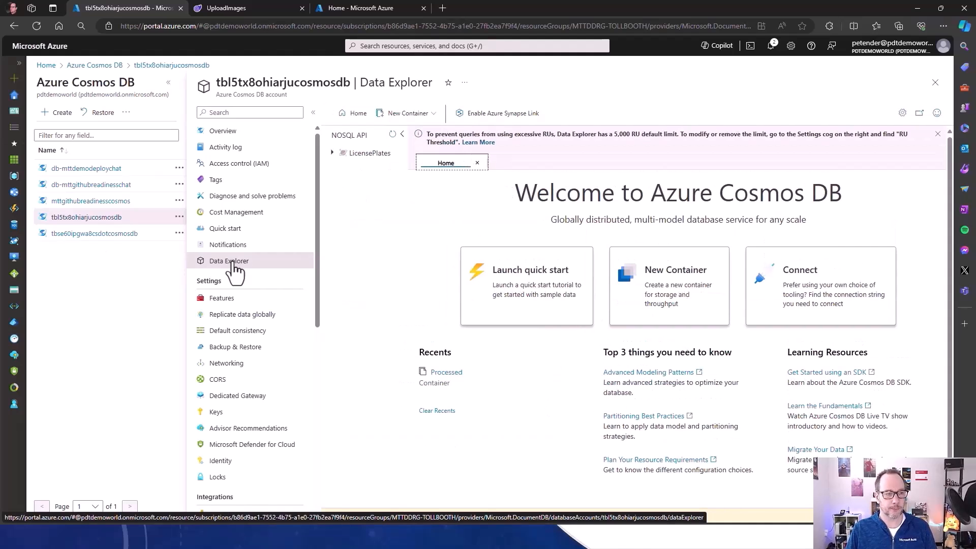
click(333, 166)
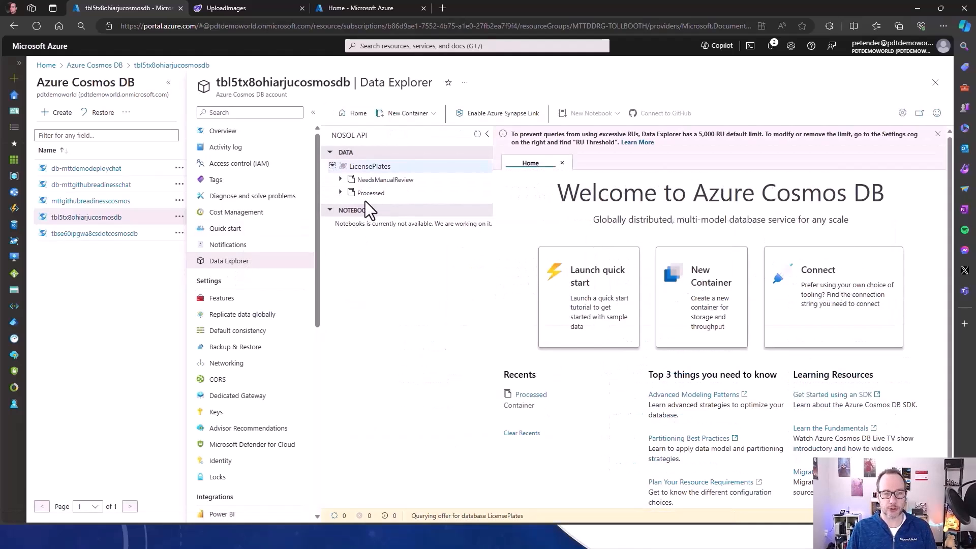
click(341, 193)
click(366, 208)
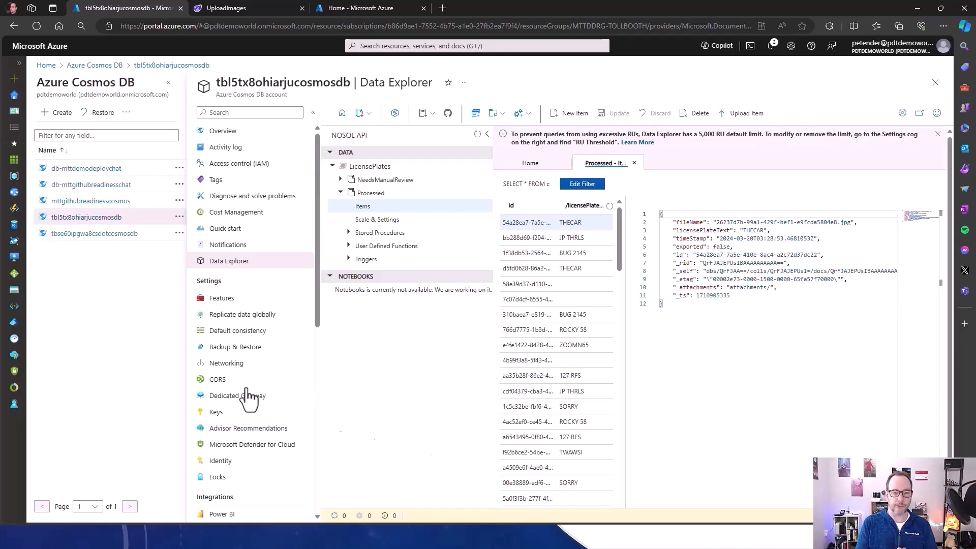
Step: Open the Cosmos DB account's Metrics page and browse the metrics available for its chart
scroll(243, 395, down, 8)
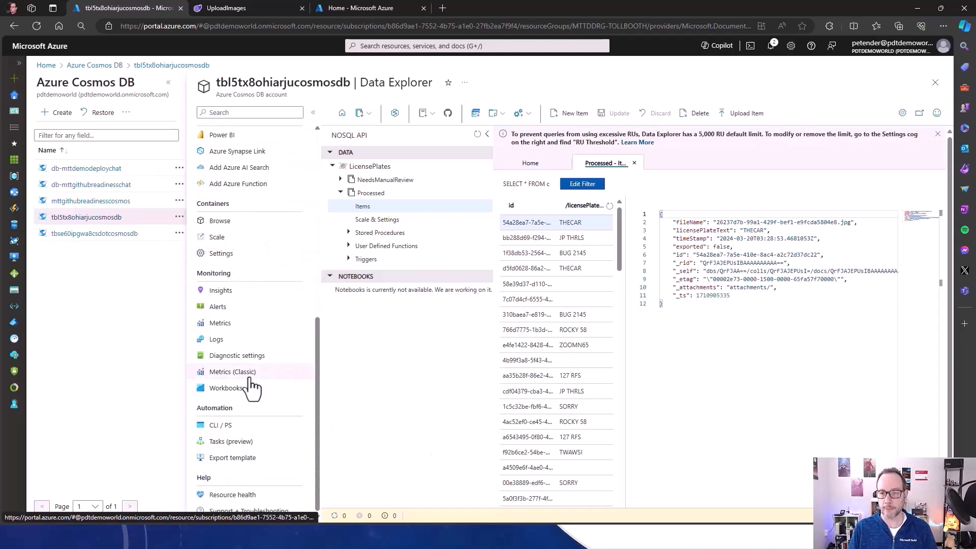
click(231, 375)
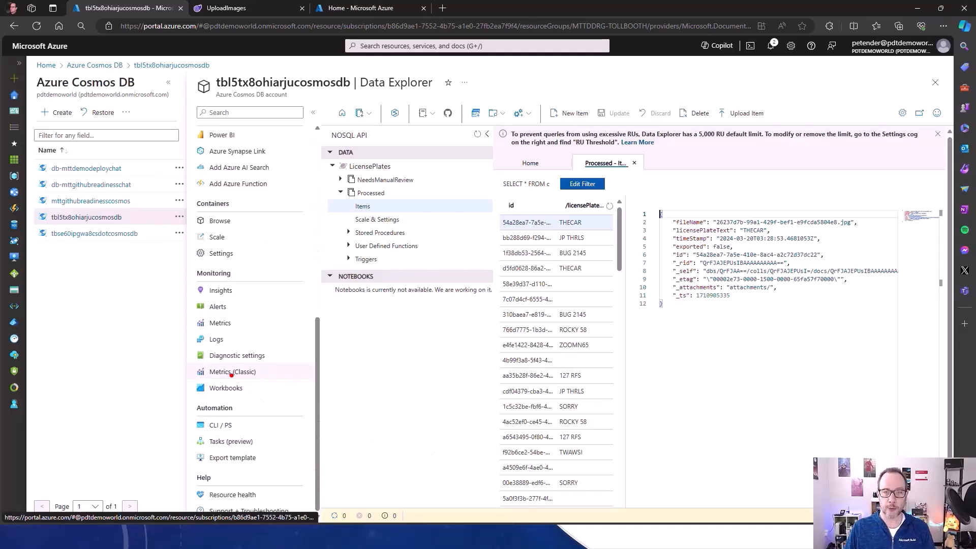
mouse_move(187, 259)
mouse_down()
mouse_move(323, 421)
mouse_move(314, 400)
mouse_up()
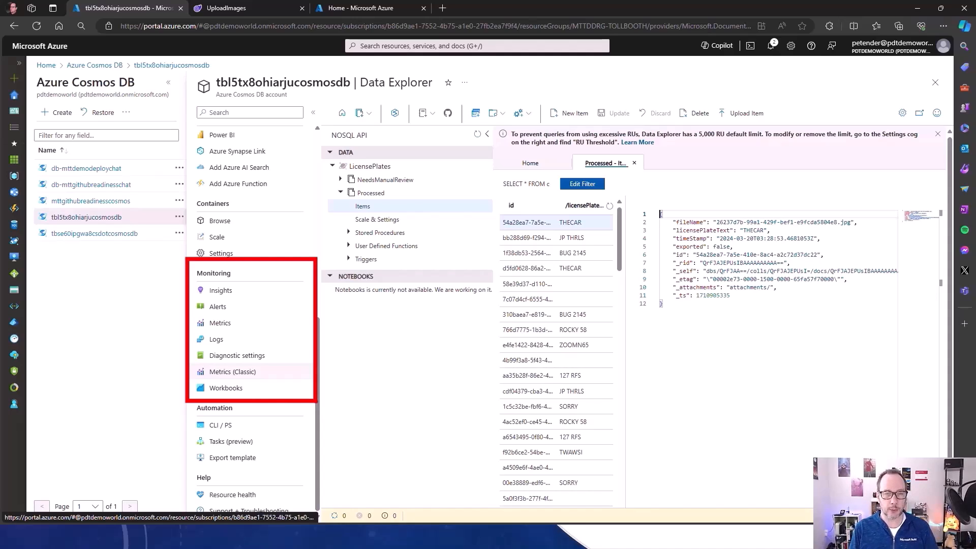
click(232, 324)
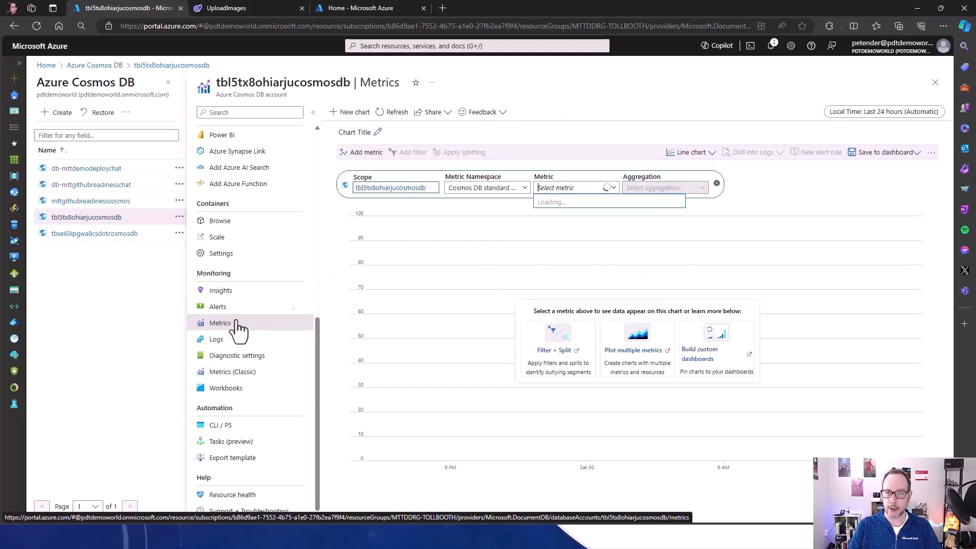
scroll(621, 239, down, 2)
scroll(620, 240, down, 5)
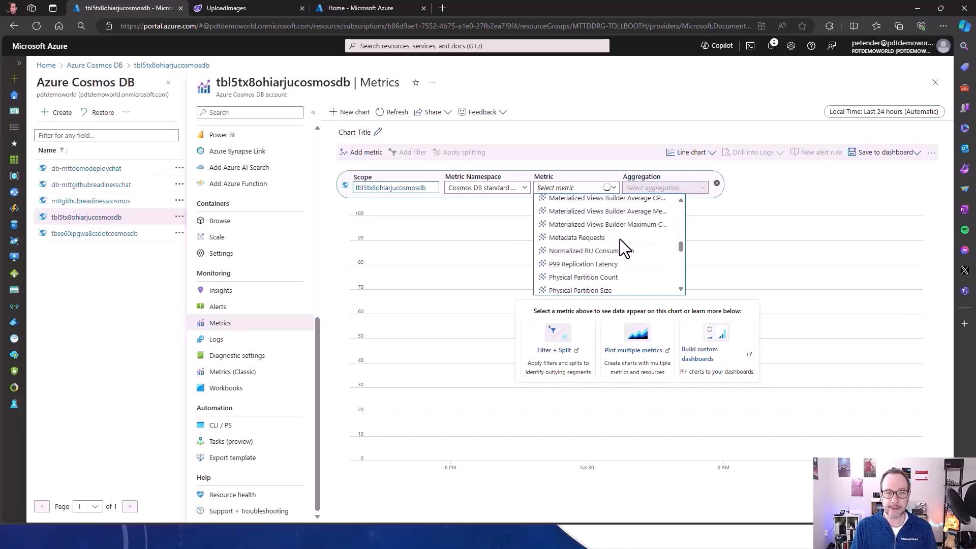
scroll(620, 239, up, 1)
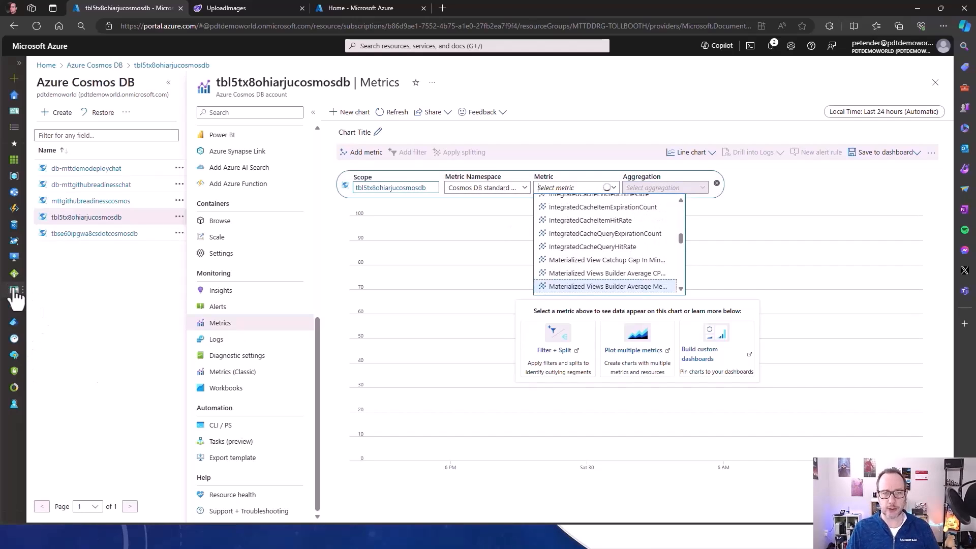
Step: Return to the storage account tbl5tx8ohiarjulake and open its Metrics page to see the selectable metrics
click(14, 26)
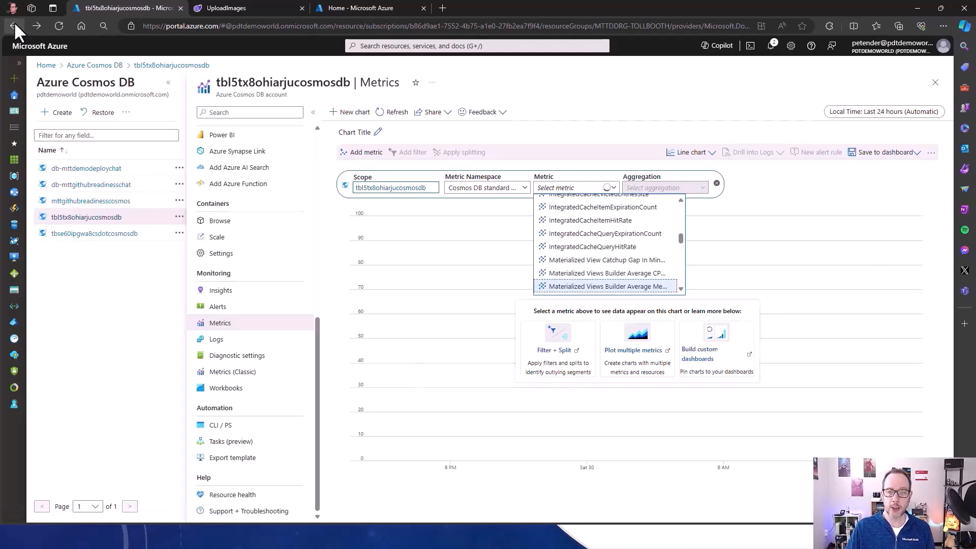
click(14, 25)
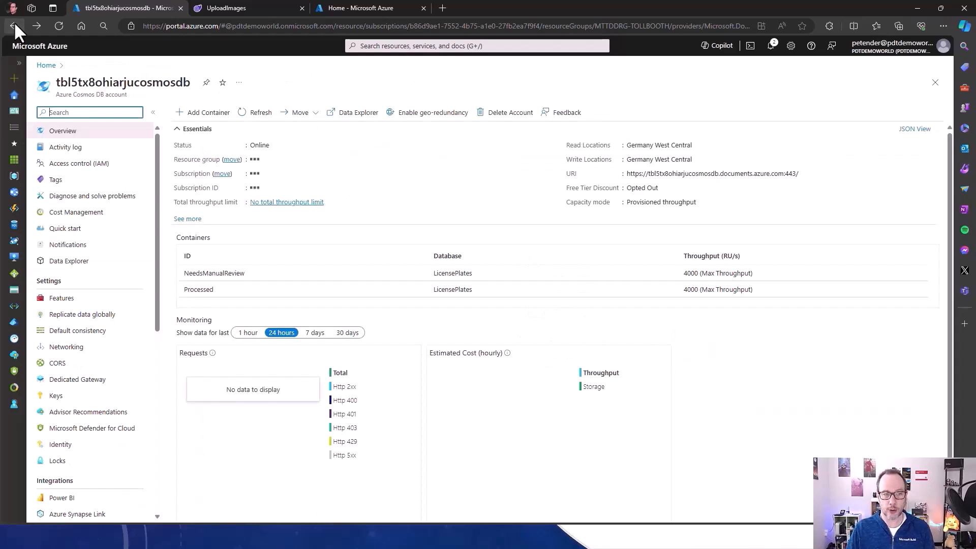
click(15, 294)
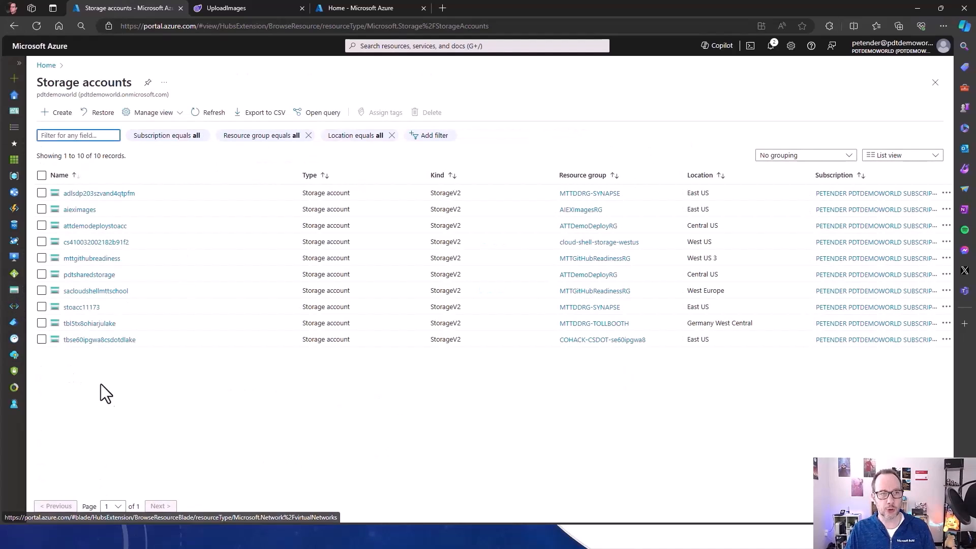
click(94, 324)
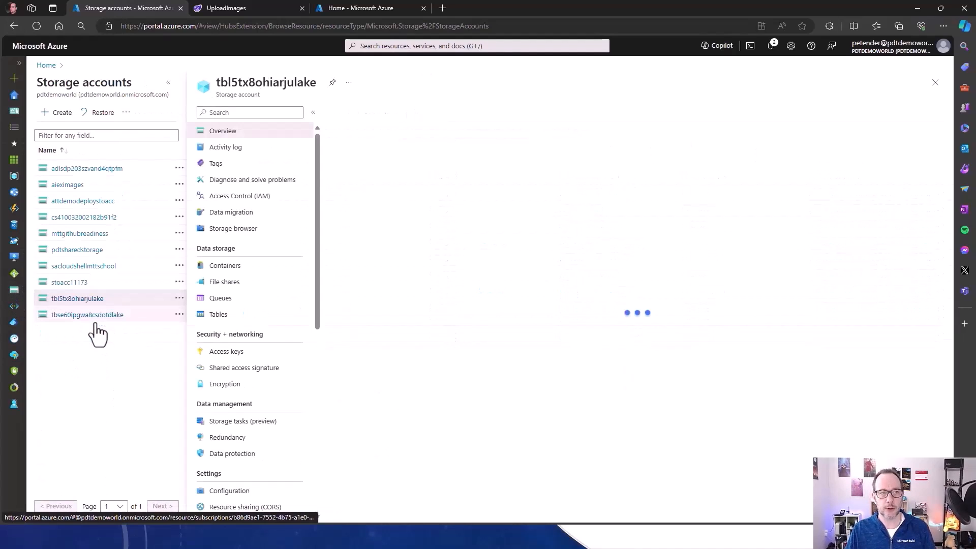
scroll(234, 364, down, 6)
scroll(237, 367, down, 2)
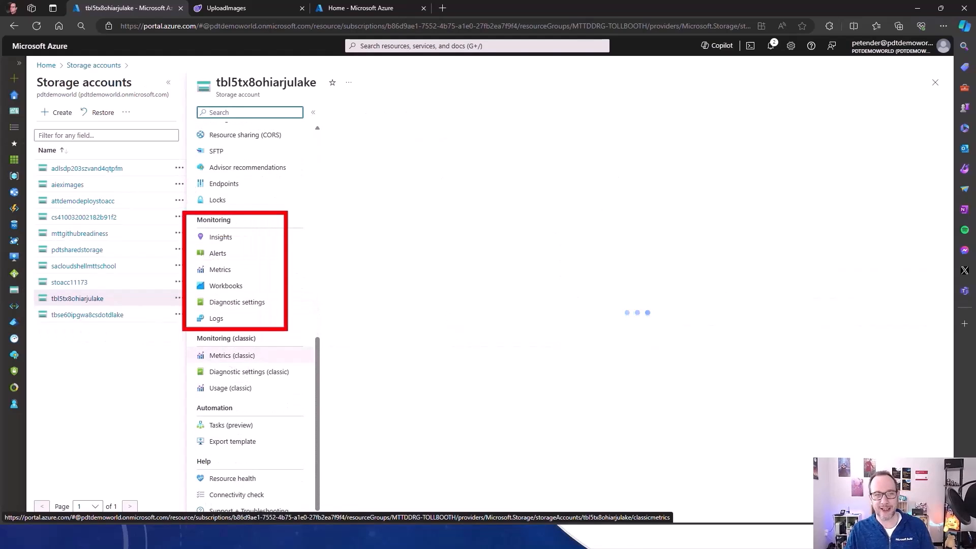
click(224, 273)
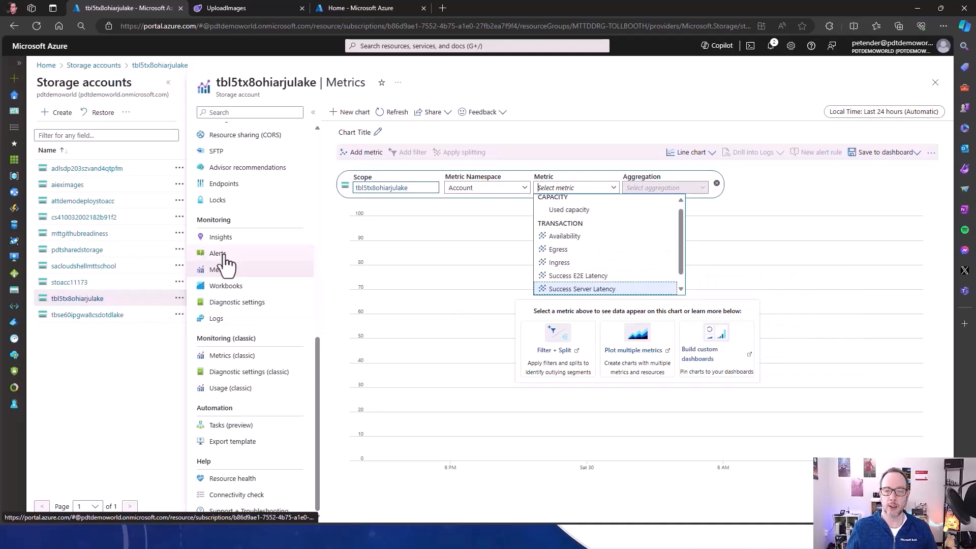
Step: Open the web app tbl5tx8ohiarjutbimageuploadapp and review its key metrics charts and available monitoring options
click(13, 194)
click(14, 195)
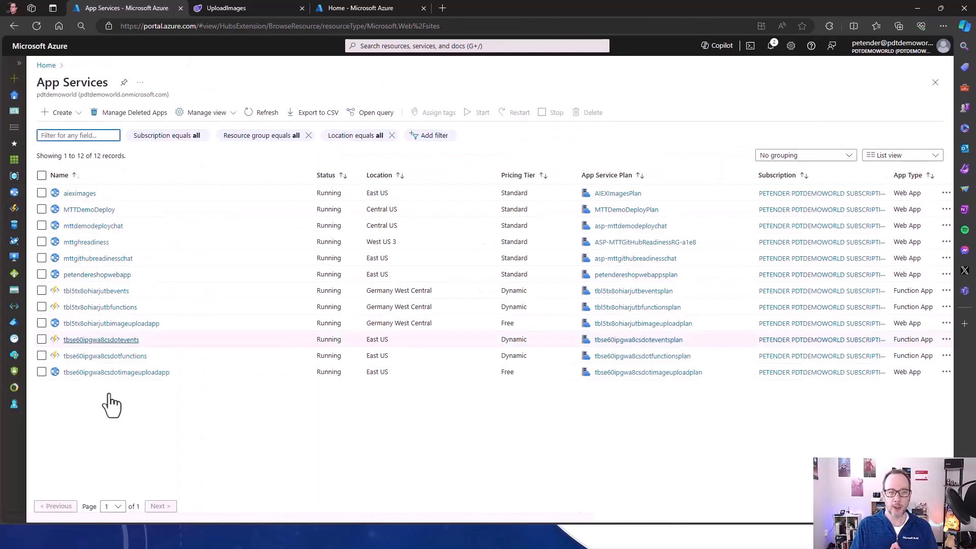
click(101, 326)
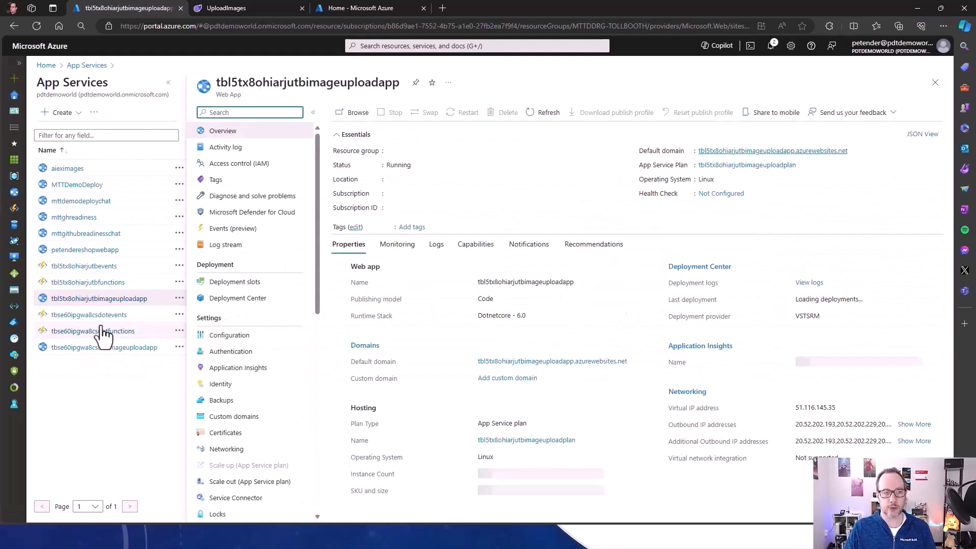
click(401, 246)
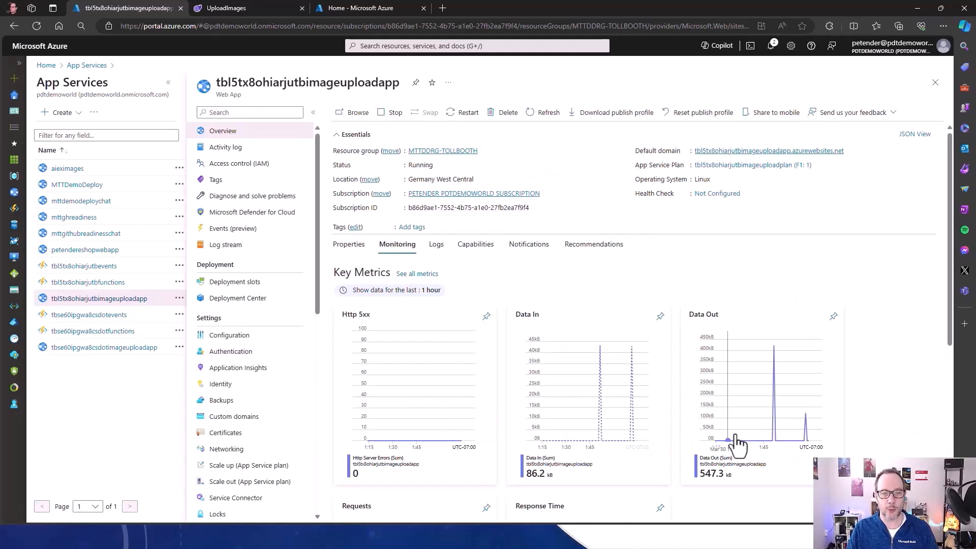
scroll(783, 434, down, 1)
scroll(780, 426, down, 5)
scroll(776, 426, up, 2)
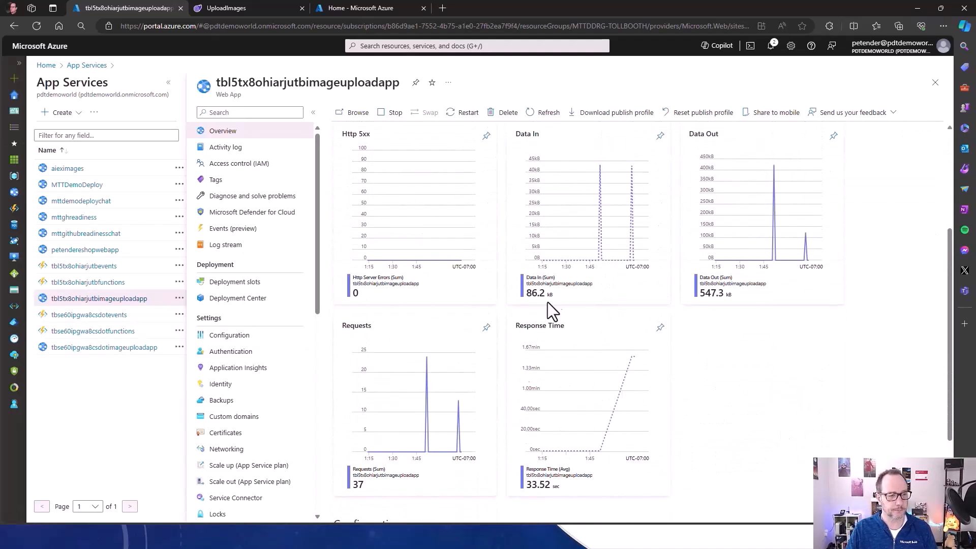
scroll(265, 442, down, 8)
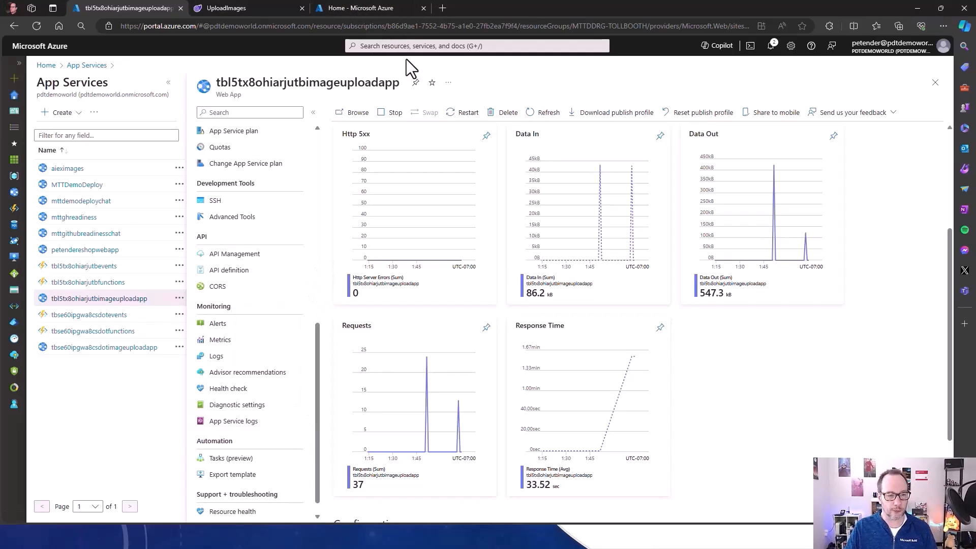
Step: Search the portal for the Monitor service and open its overview page to review the insights and diagnosis options
click(412, 45)
text(monito)
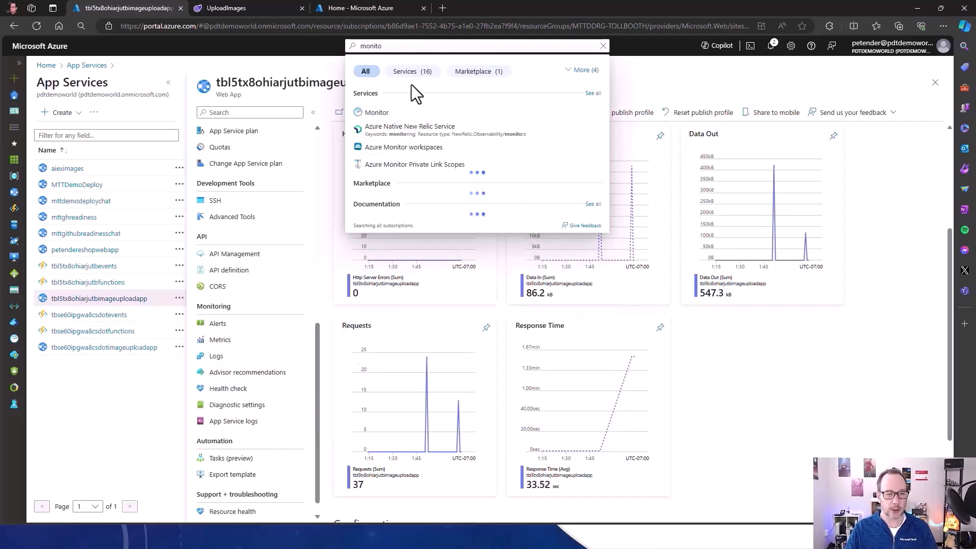
click(379, 113)
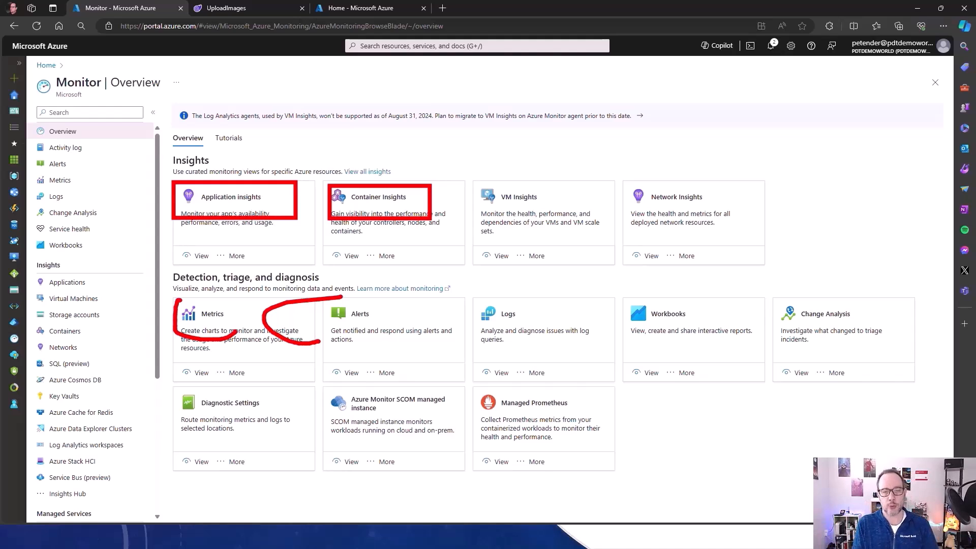
key(Escape)
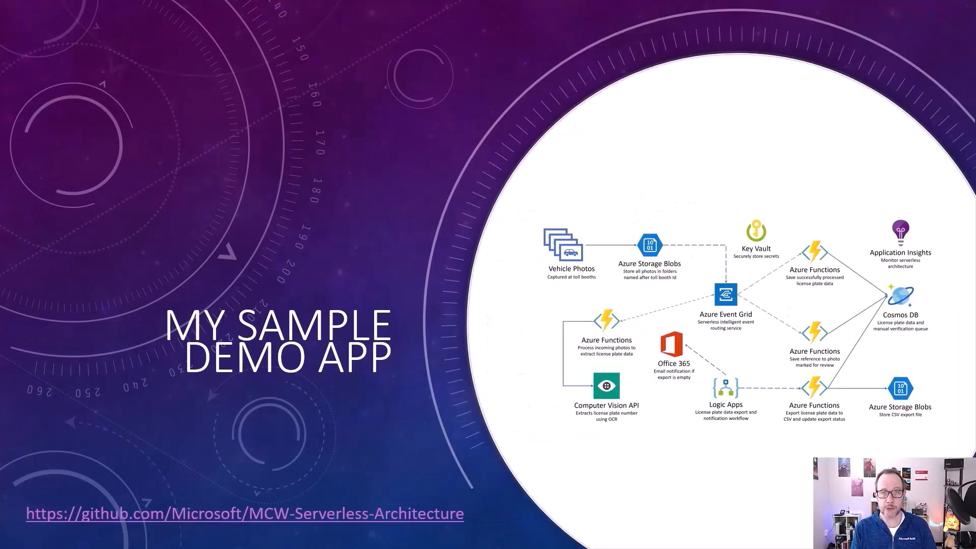
key(Right)
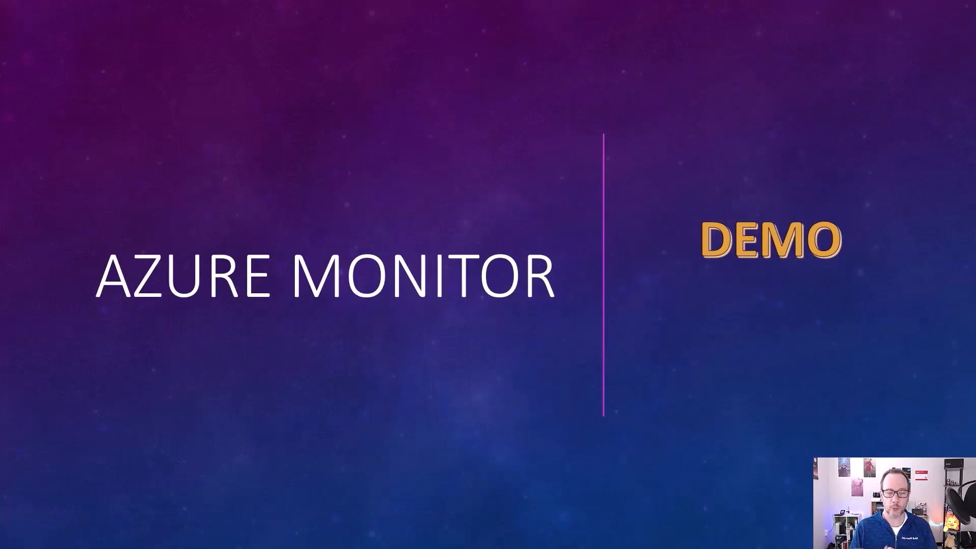
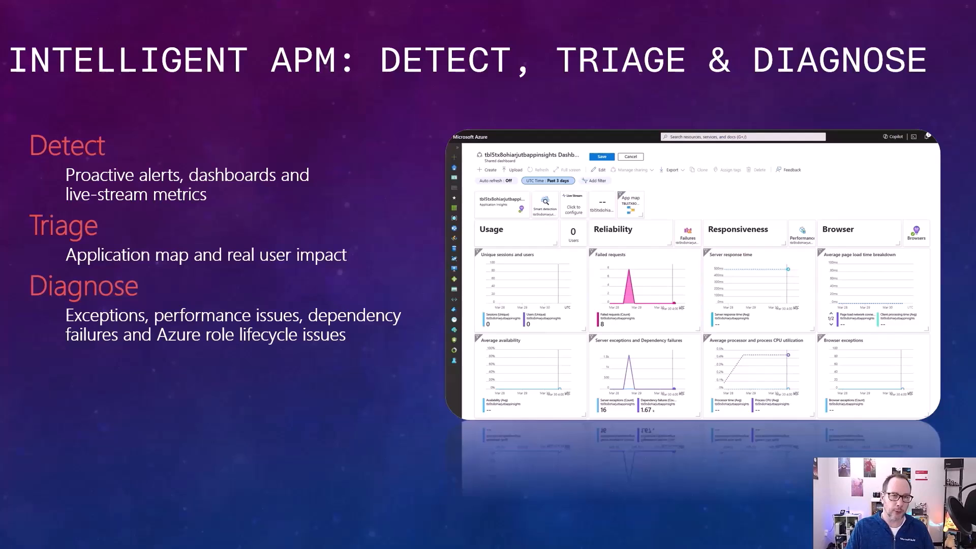
key(Right)
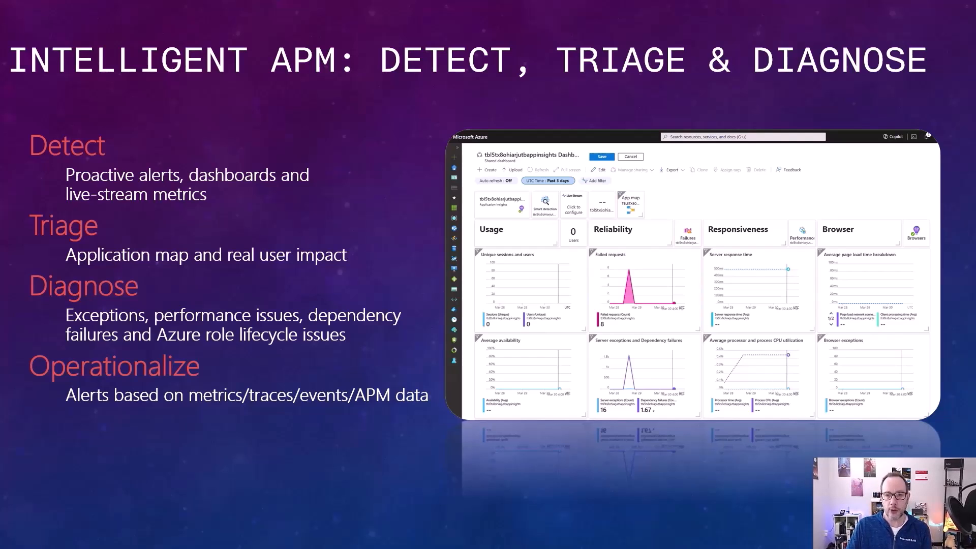
key(Right)
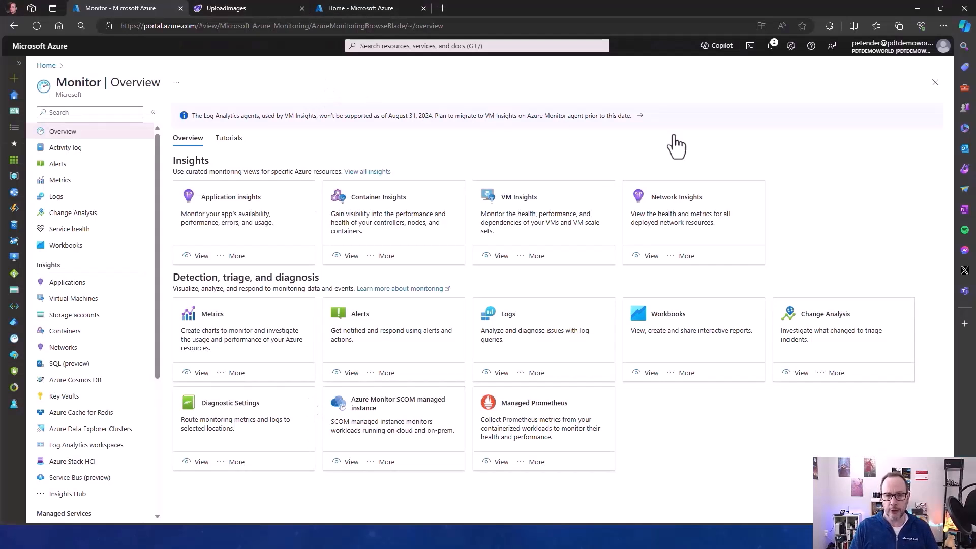
Step: Generate another round of tollbooth traffic on the UploadImages page and return to the Azure portal home
click(935, 82)
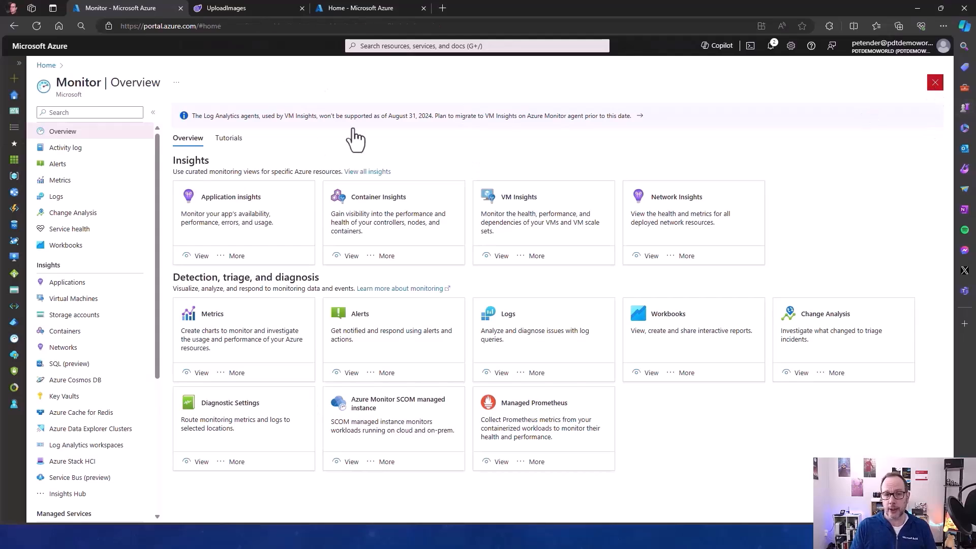
click(242, 7)
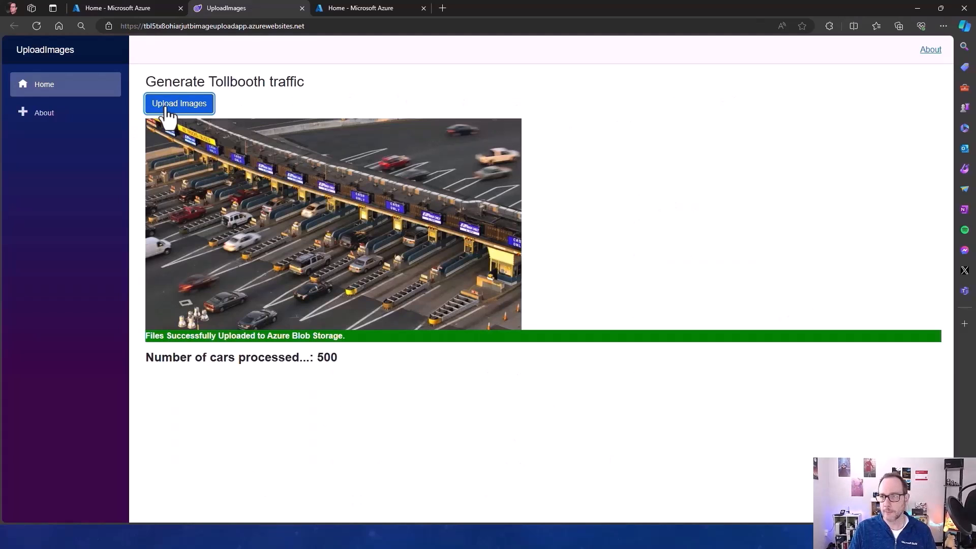
click(119, 6)
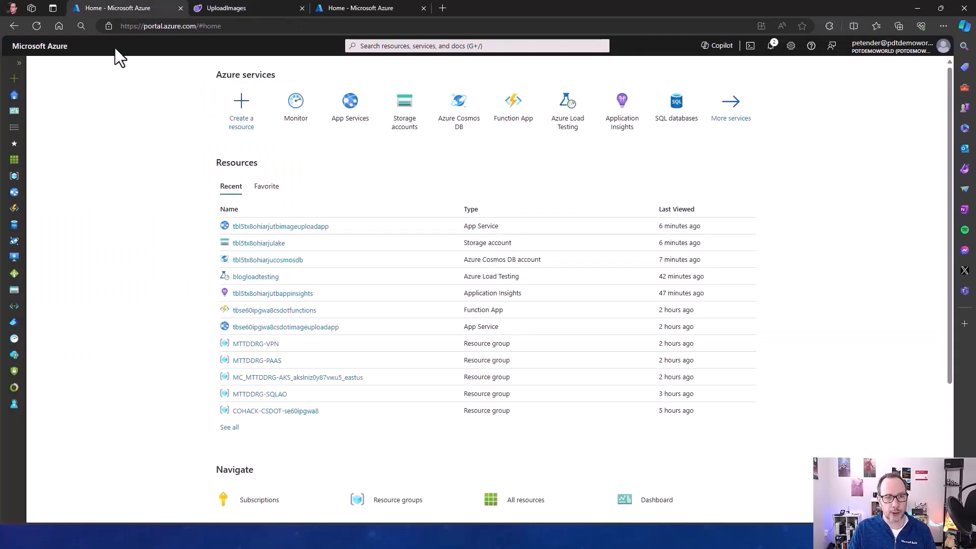
Step: Open the Live metrics of the Application Insights resource tbl5tx8ohiarjutbappinsights
click(629, 117)
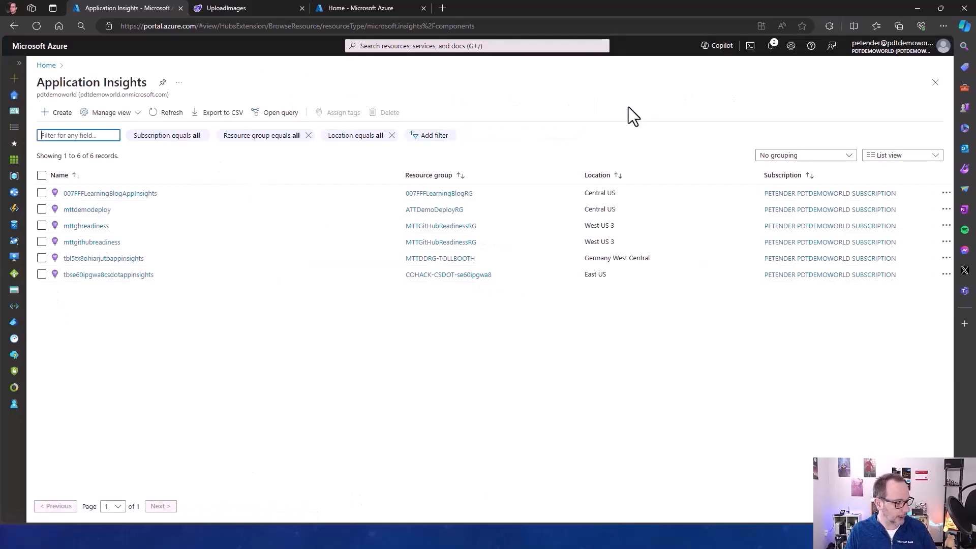
click(83, 259)
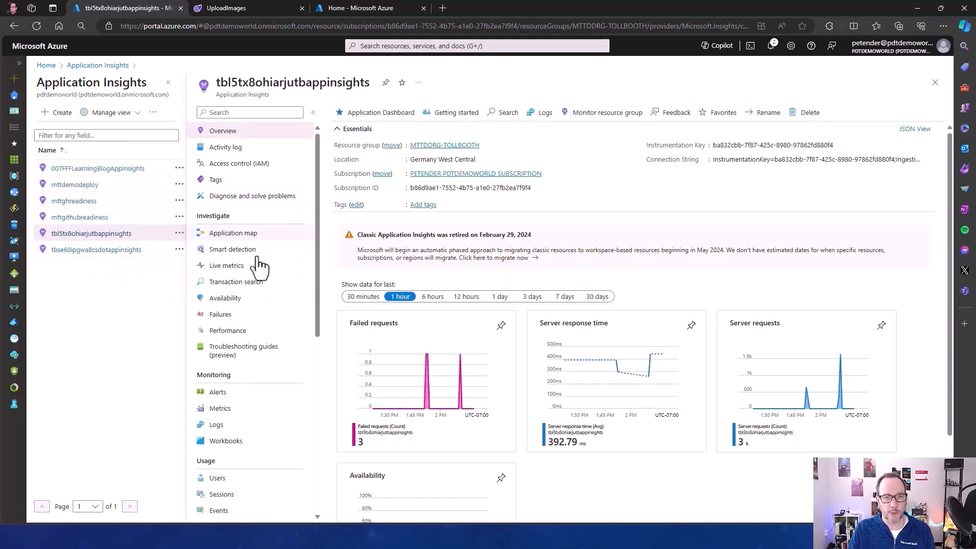
click(227, 266)
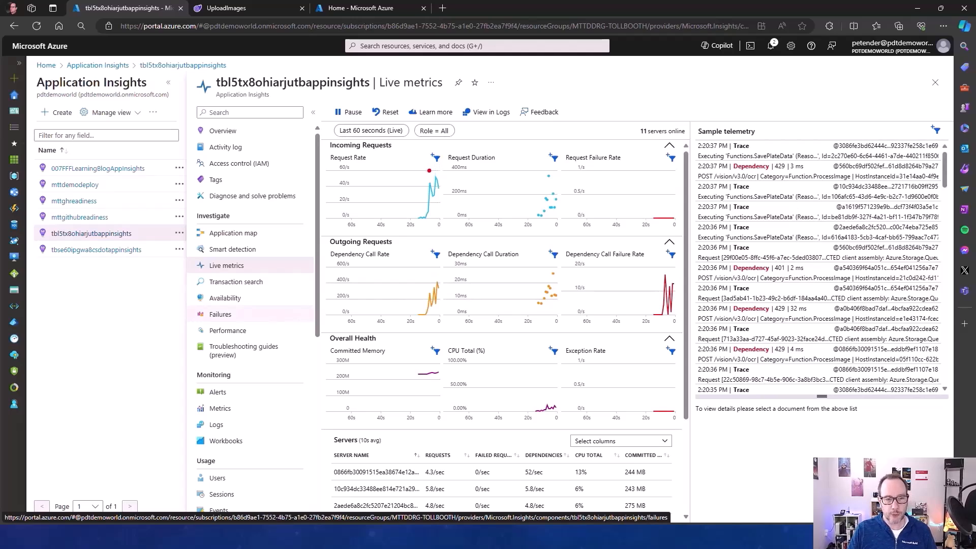
Step: Examine the request rate, dependency call rate and failure rate charts, the server list and the sample telemetry of the live stream
mouse_move(434, 174)
mouse_down()
mouse_move(407, 174)
mouse_move(398, 212)
mouse_up()
drag(410, 289, 431, 320)
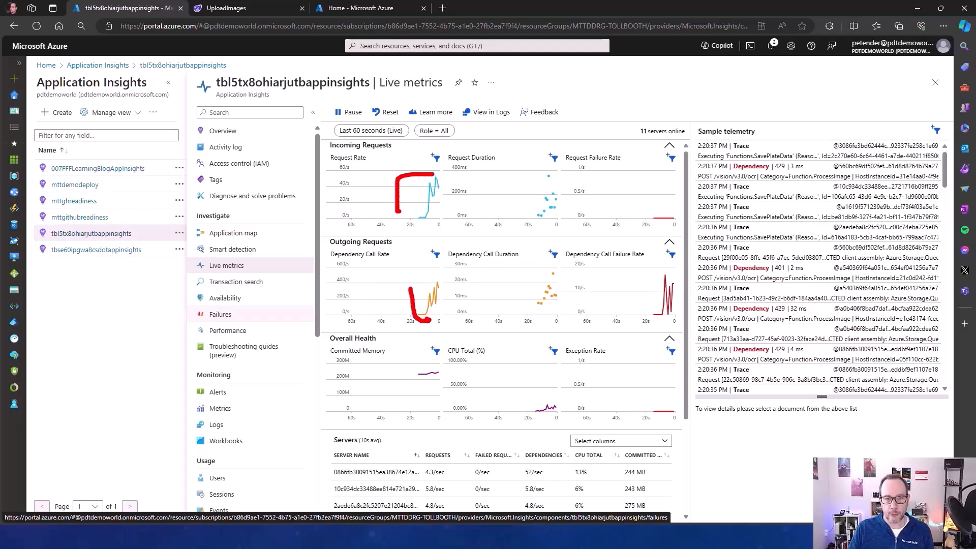
drag(645, 324, 674, 323)
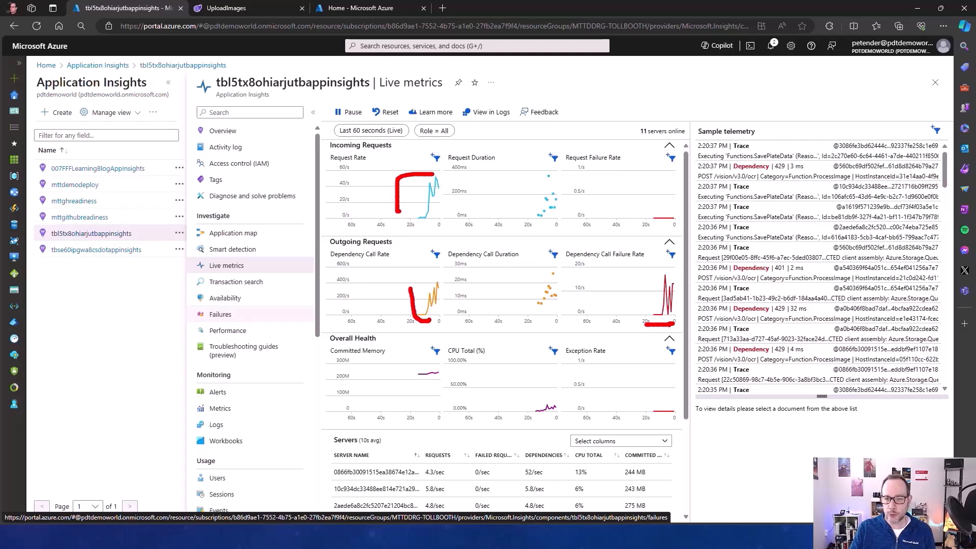
mouse_move(339, 433)
mouse_down()
mouse_move(319, 445)
mouse_move(331, 446)
mouse_up()
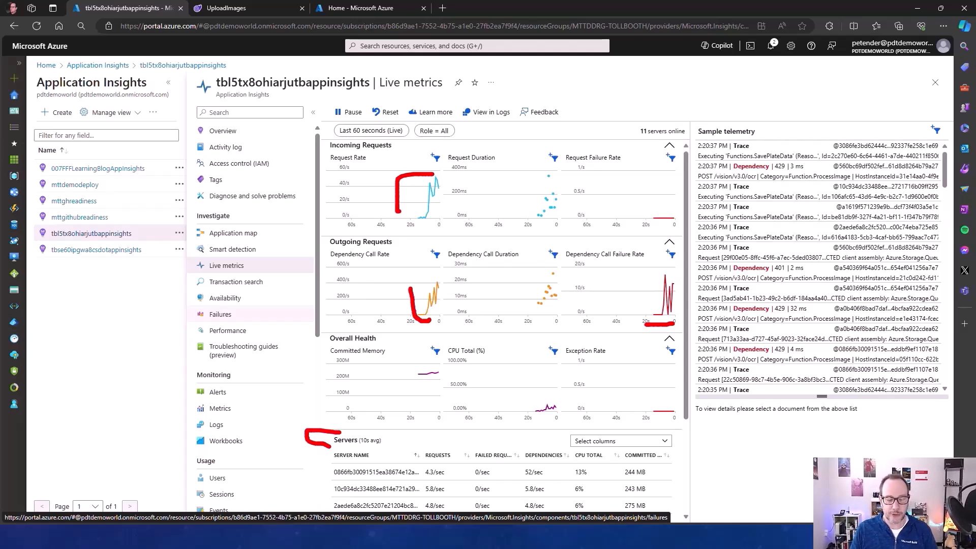
mouse_move(690, 121)
mouse_down()
mouse_move(708, 201)
mouse_move(911, 209)
mouse_move(936, 181)
mouse_move(922, 119)
mouse_up()
mouse_move(731, 123)
mouse_down()
mouse_move(689, 120)
mouse_move(758, 146)
mouse_move(720, 113)
mouse_up()
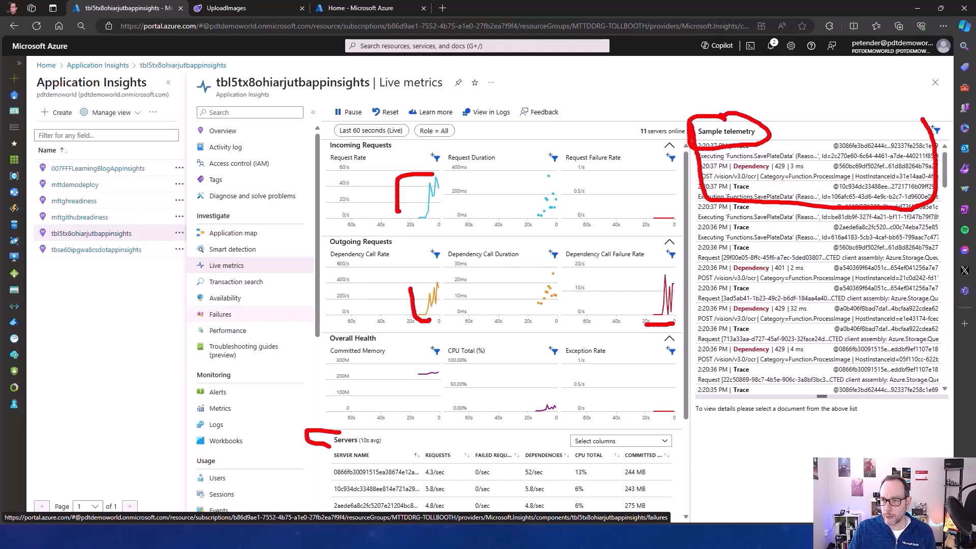
key(Escape)
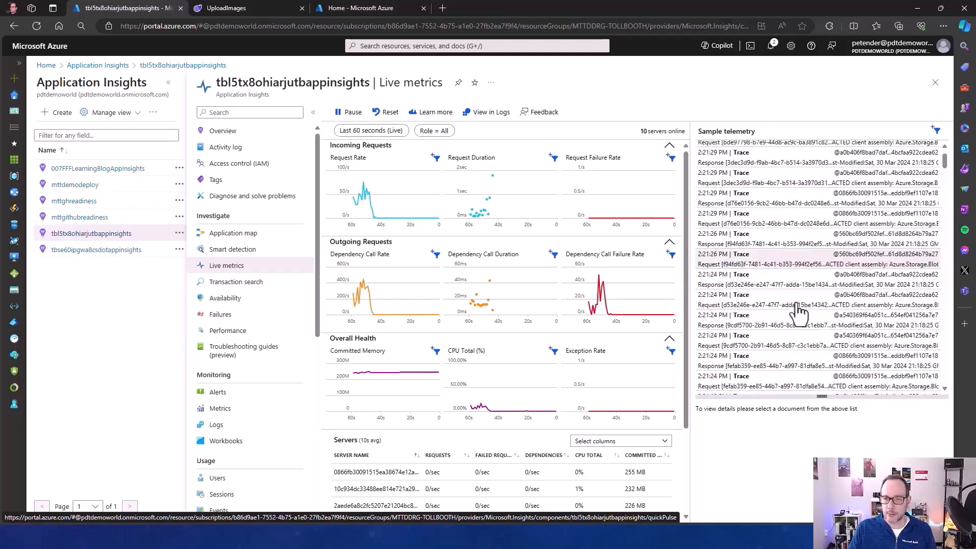
Step: Show the details of a 2:20:40 PM dependency entry with code 429 in the sample telemetry and enlarge the details area
scroll(796, 300, down, 5)
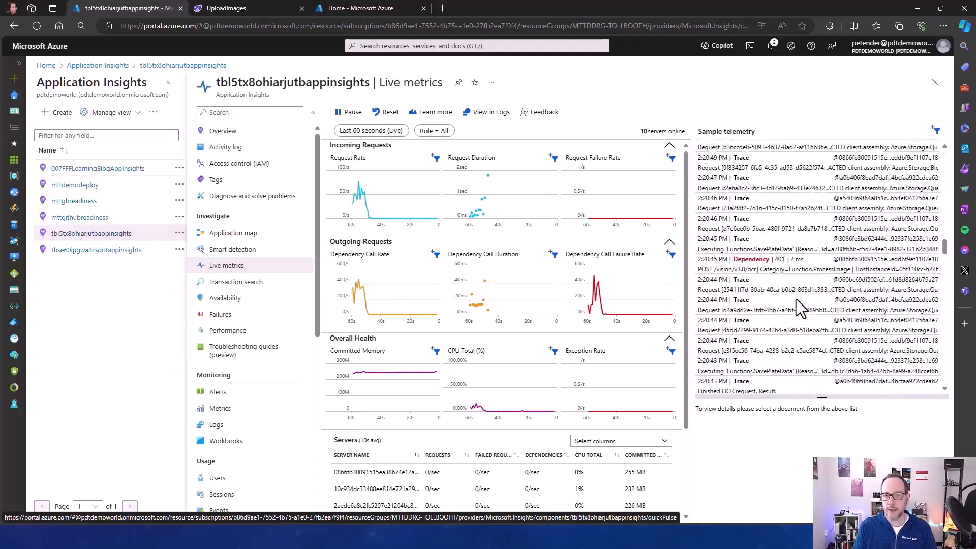
scroll(796, 299, down, 3)
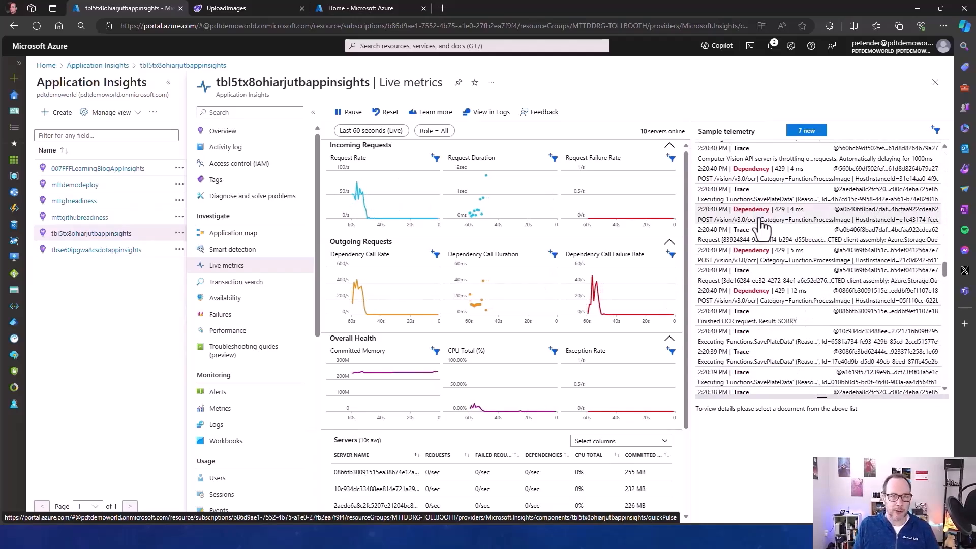
click(759, 221)
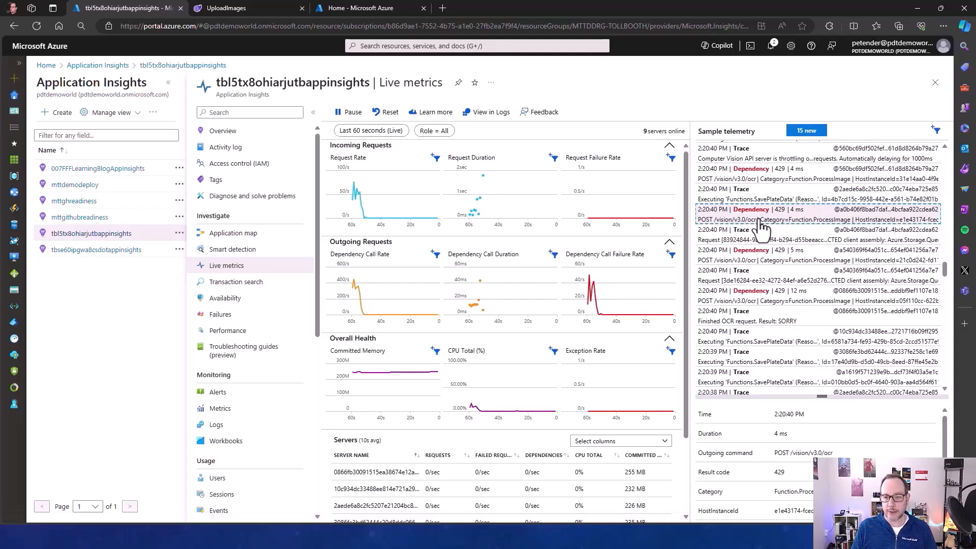
drag(822, 396, 821, 350)
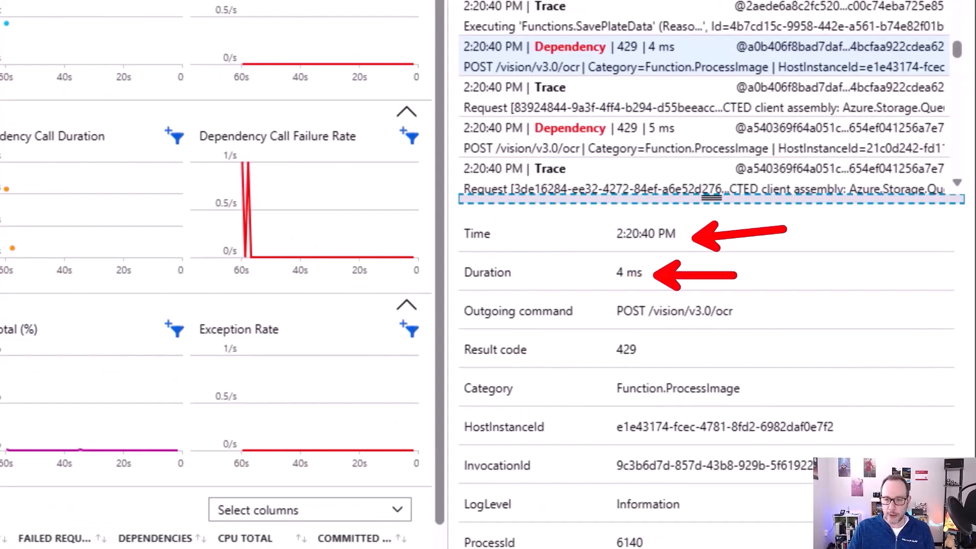
Step: Examine the dependency entry's time, duration, result code, function category and log level, comparing it with the neighbouring telemetry entries
drag(645, 81, 781, 80)
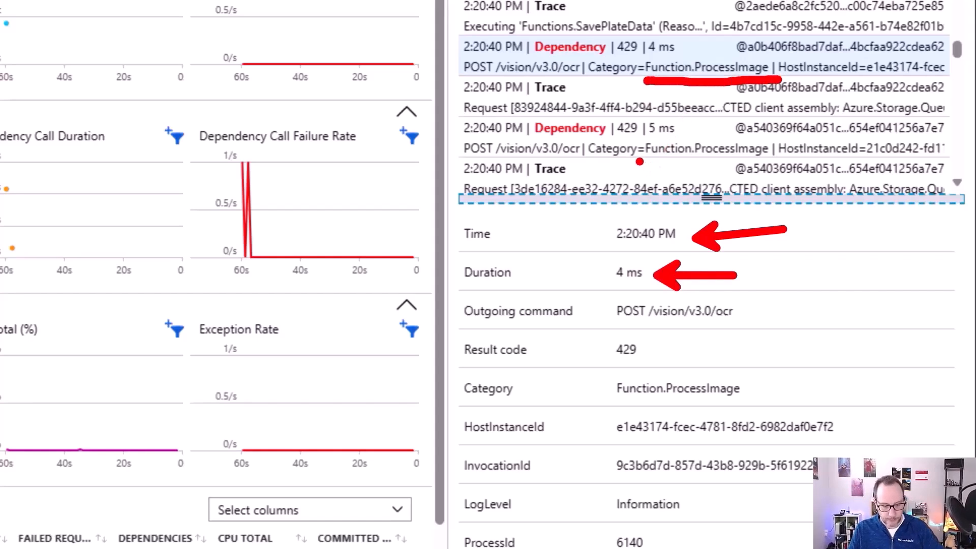
drag(645, 161, 780, 163)
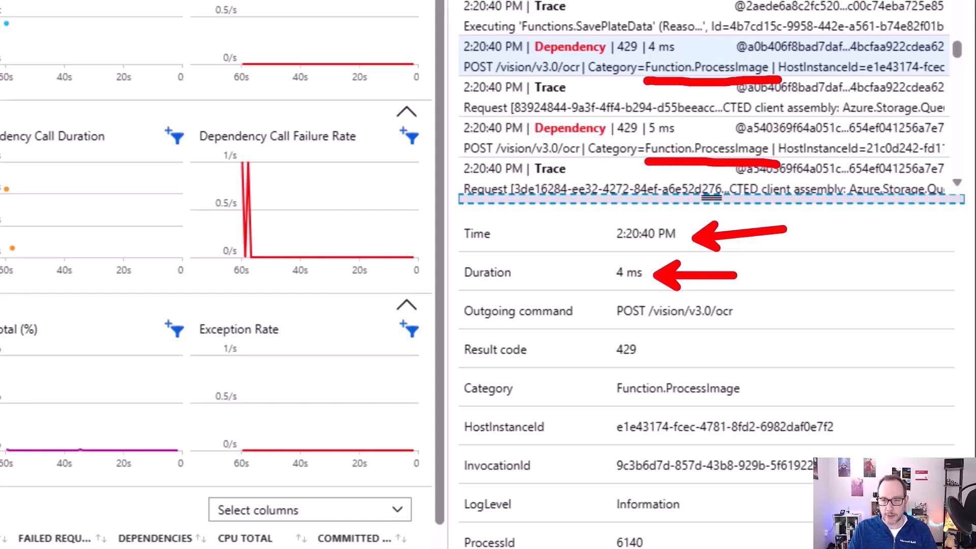
drag(477, 39, 722, 40)
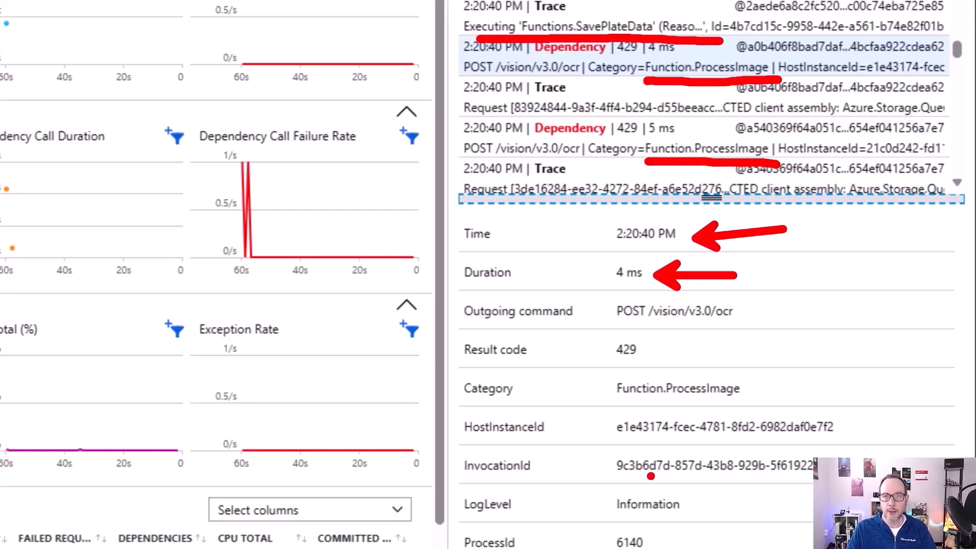
drag(659, 489, 636, 536)
drag(620, 333, 615, 365)
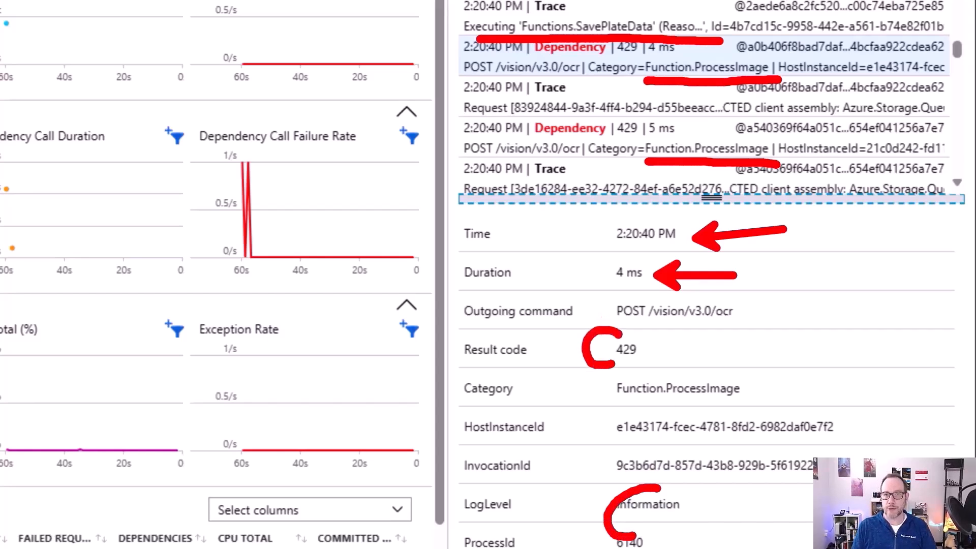
key(Escape)
key(ctrl+4)
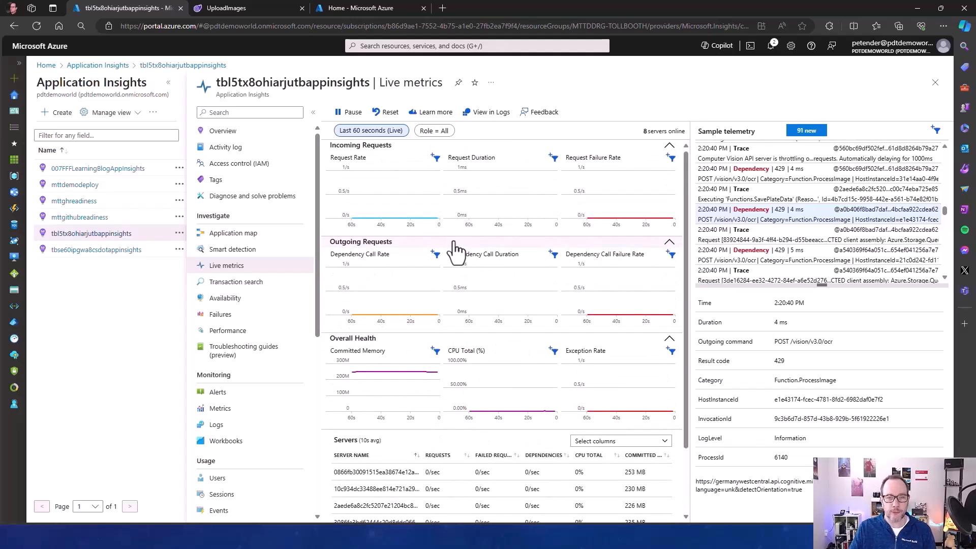
Step: Open the Availability page of the Application Insights resource and set its time range to the last 7 days
click(227, 300)
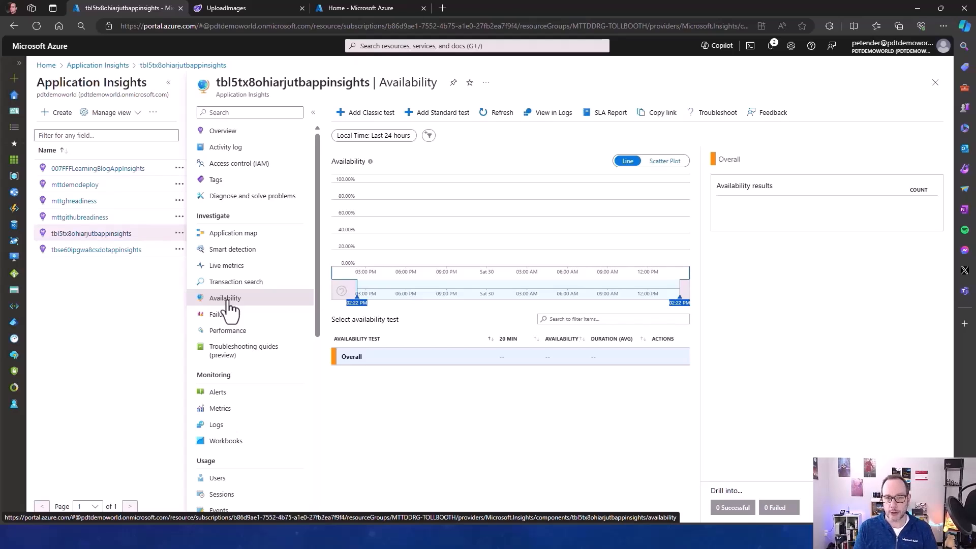
click(396, 137)
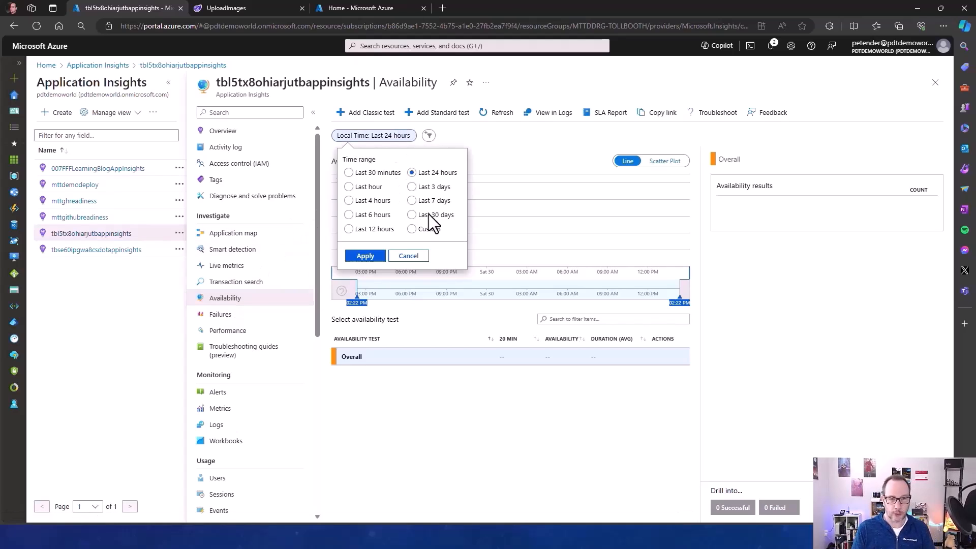
click(427, 201)
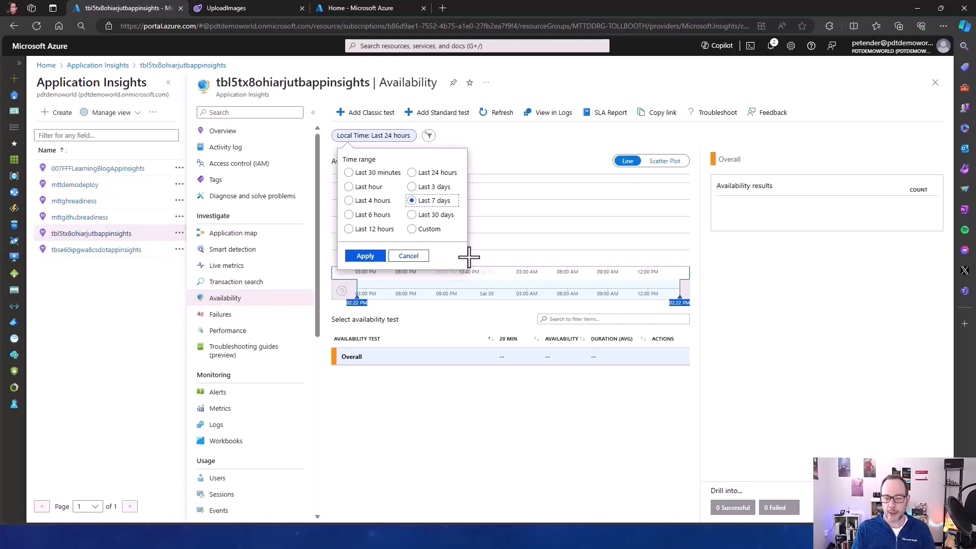
click(365, 256)
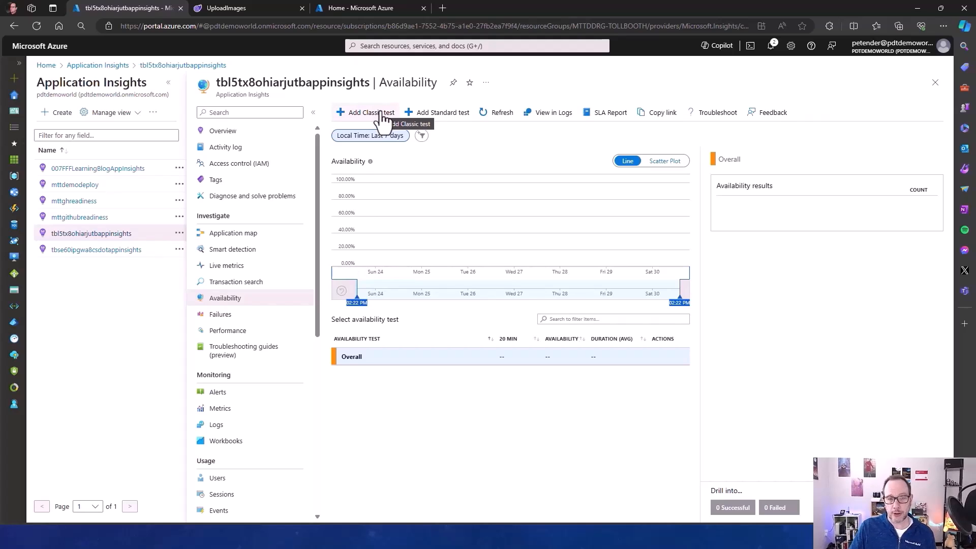
click(446, 115)
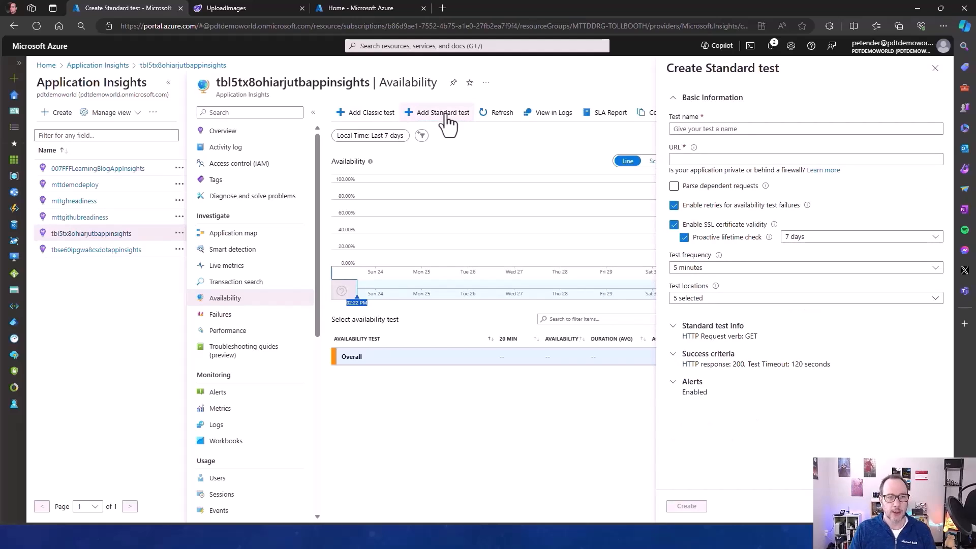
click(755, 127)
text(av test)
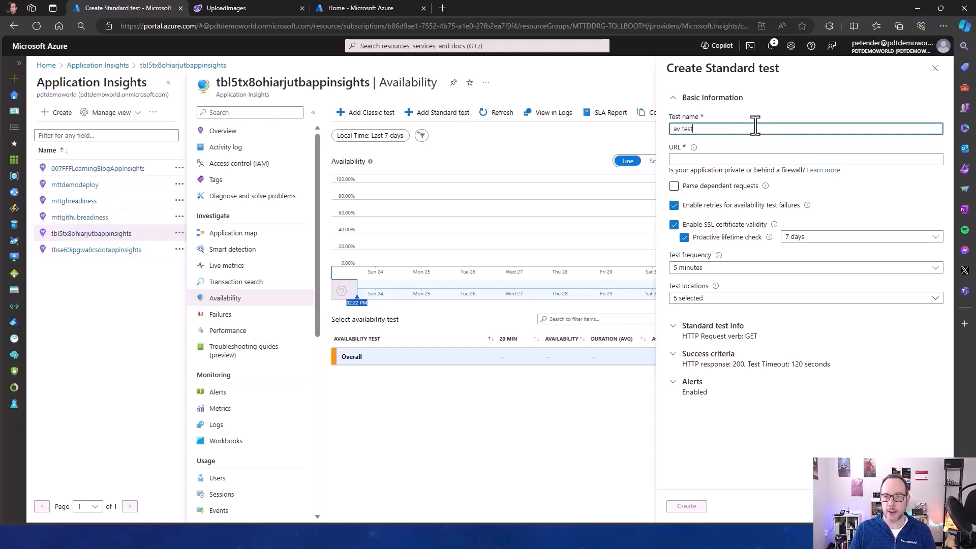
click(760, 159)
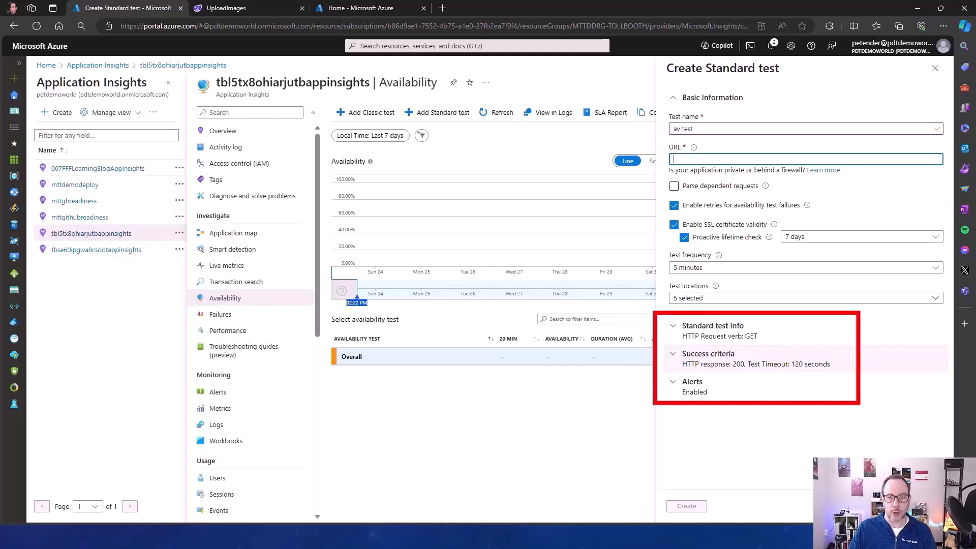
click(936, 69)
click(524, 77)
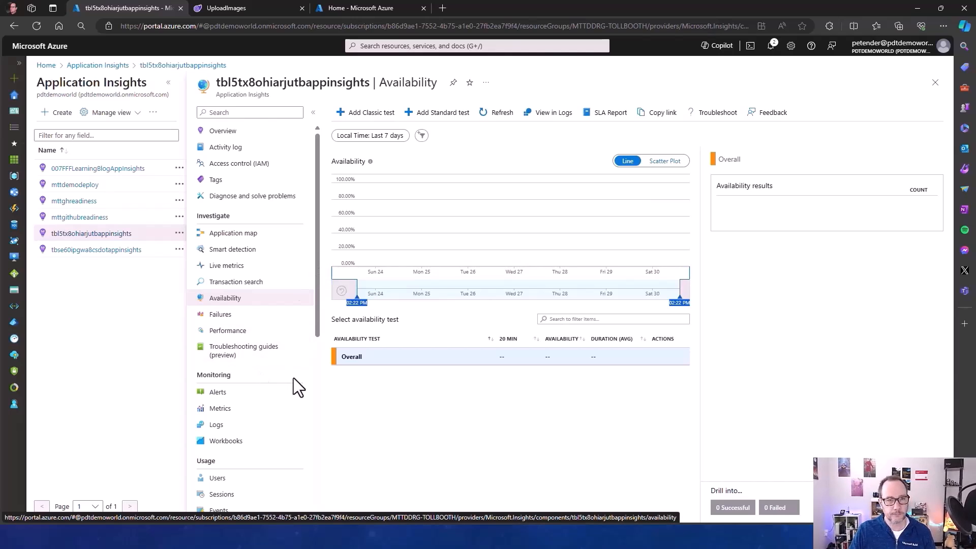
Step: Open the Failures page of the Application Insights resource and review the failed operations for the last 24 hours
key(ctrl+2)
drag(189, 290, 267, 308)
drag(210, 321, 240, 321)
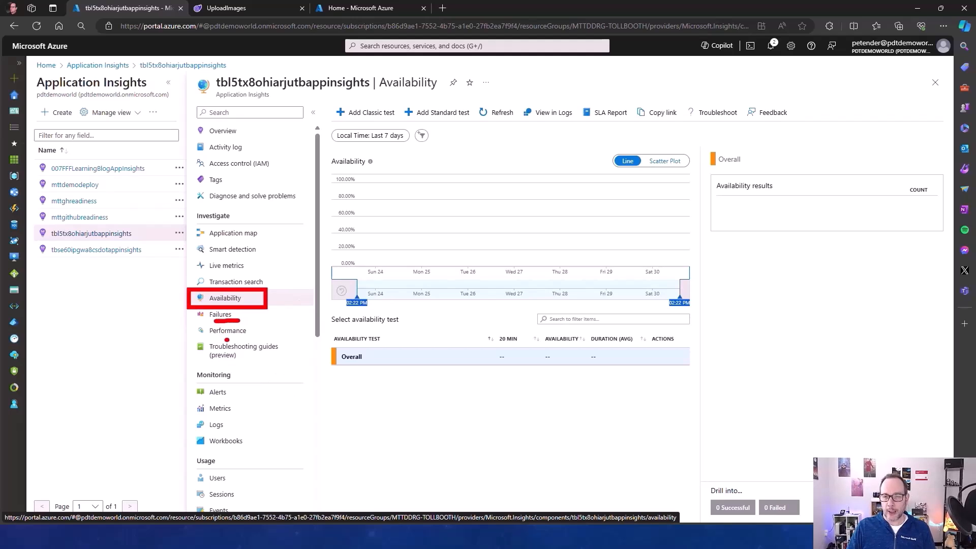
key(Escape)
click(220, 316)
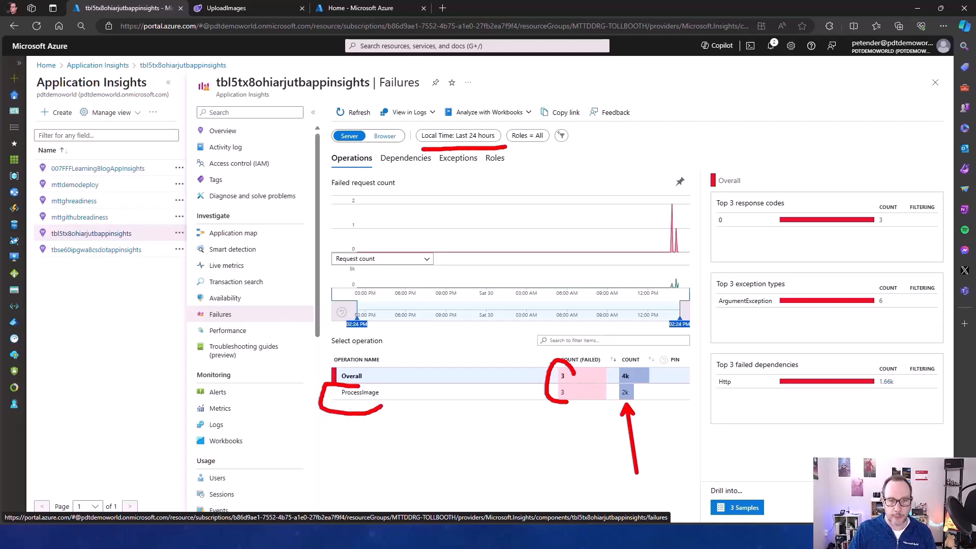
key(Escape)
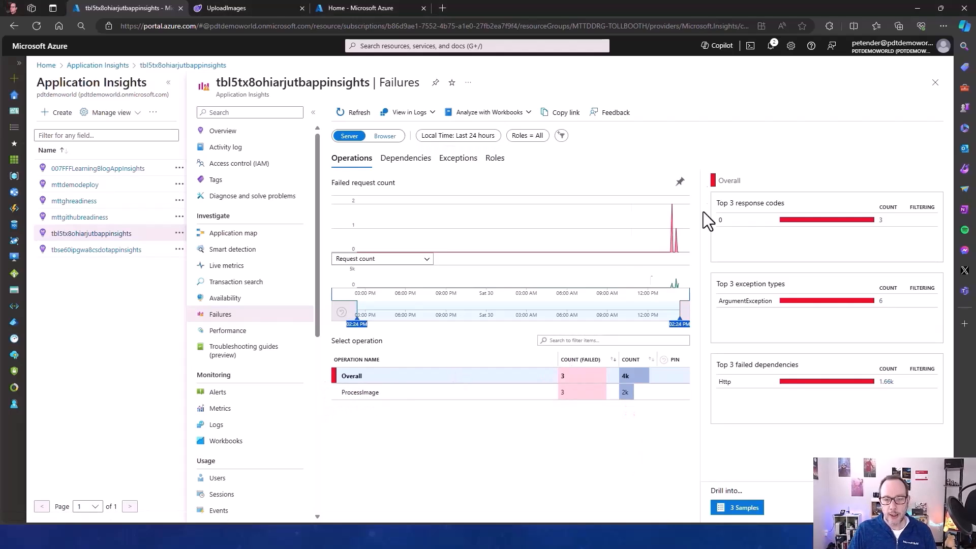
Step: List the sample operations for response code 0 and open the 2:11:14 PM ProcessImage sample's end-to-end transaction details
click(739, 229)
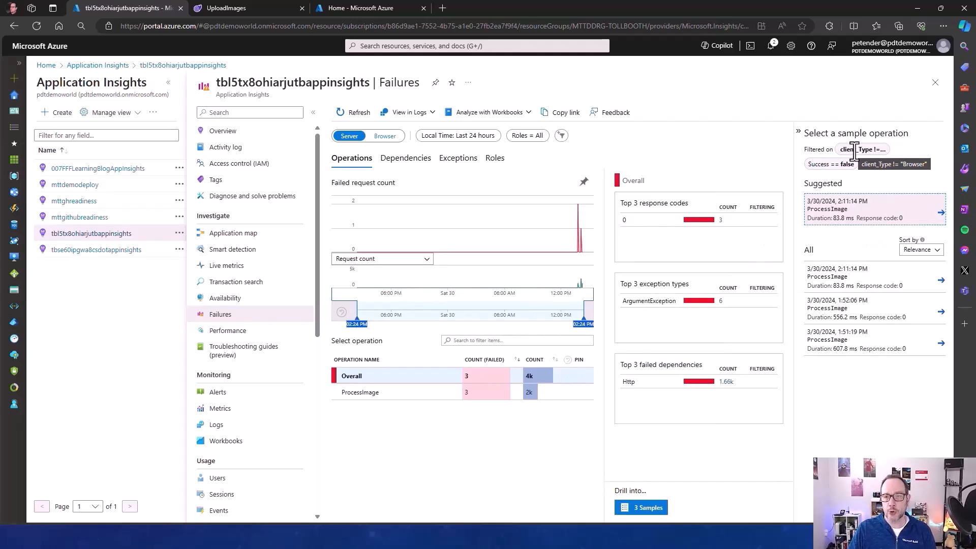
click(864, 287)
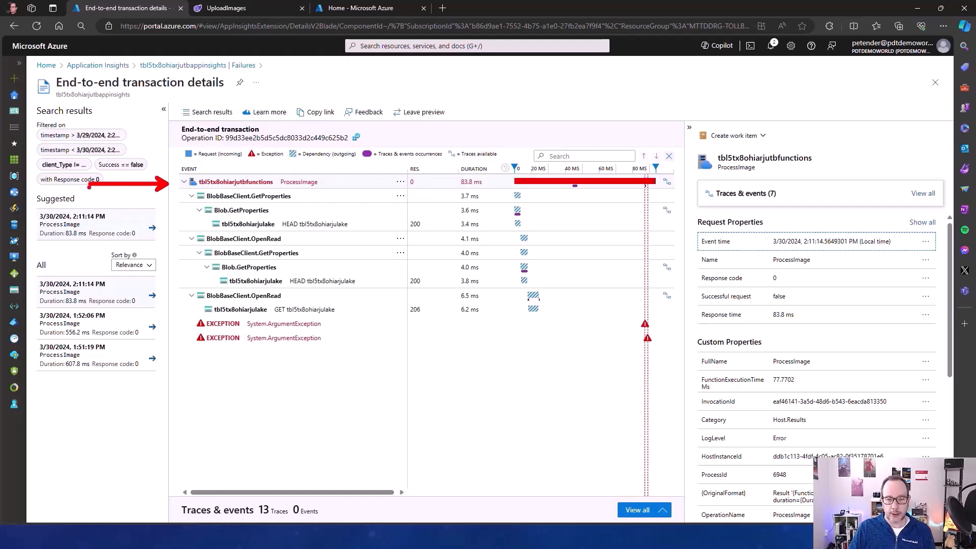
Step: Examine the sequence of blob calls under ProcessImage, their durations and the System.ArgumentException entries on the timeline
drag(178, 195, 194, 206)
drag(314, 235, 353, 235)
mouse_move(285, 240)
mouse_down()
mouse_move(327, 253)
mouse_move(316, 259)
mouse_up()
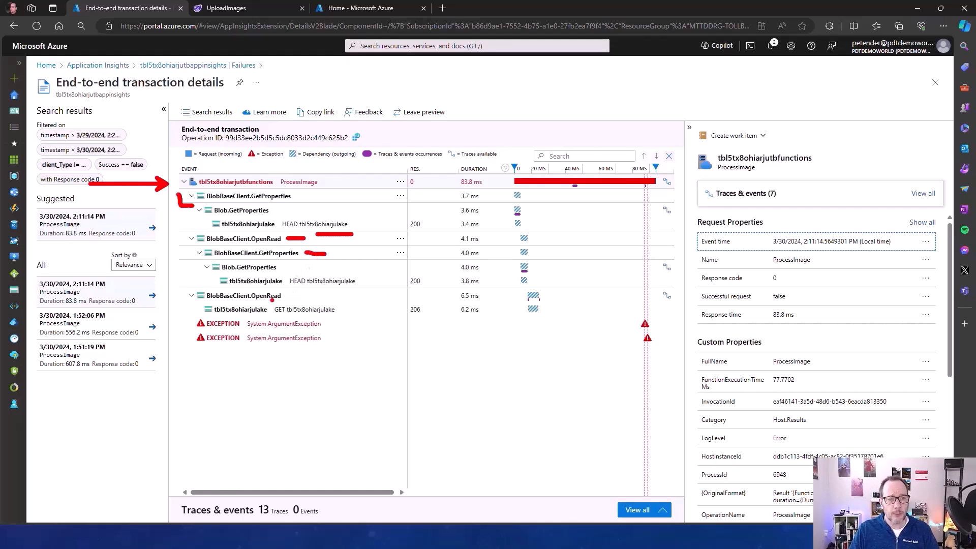
mouse_move(268, 319)
mouse_down()
mouse_move(324, 319)
mouse_move(334, 328)
mouse_move(303, 355)
mouse_up()
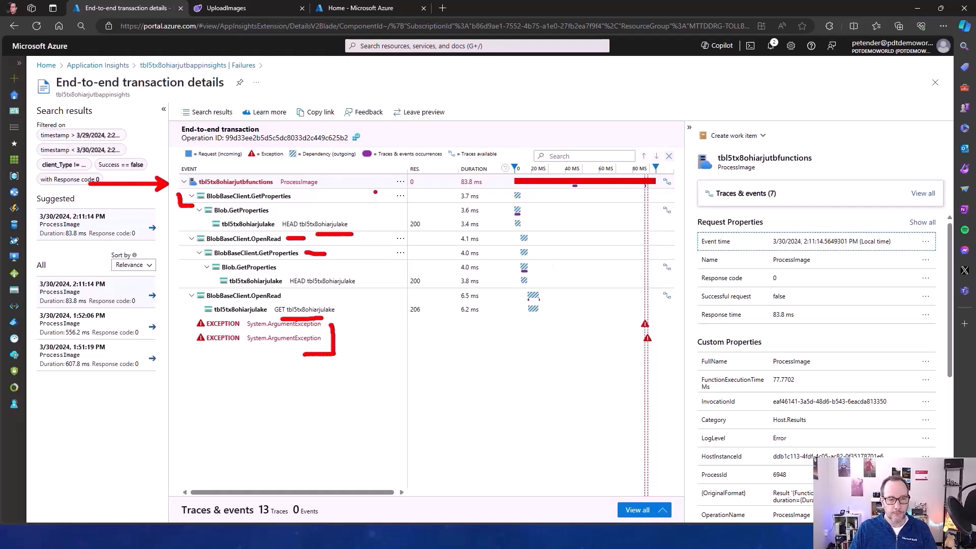
drag(377, 194, 377, 321)
mouse_move(239, 317)
mouse_down()
mouse_move(170, 328)
mouse_move(234, 363)
mouse_move(341, 360)
mouse_move(277, 311)
mouse_move(233, 314)
mouse_up()
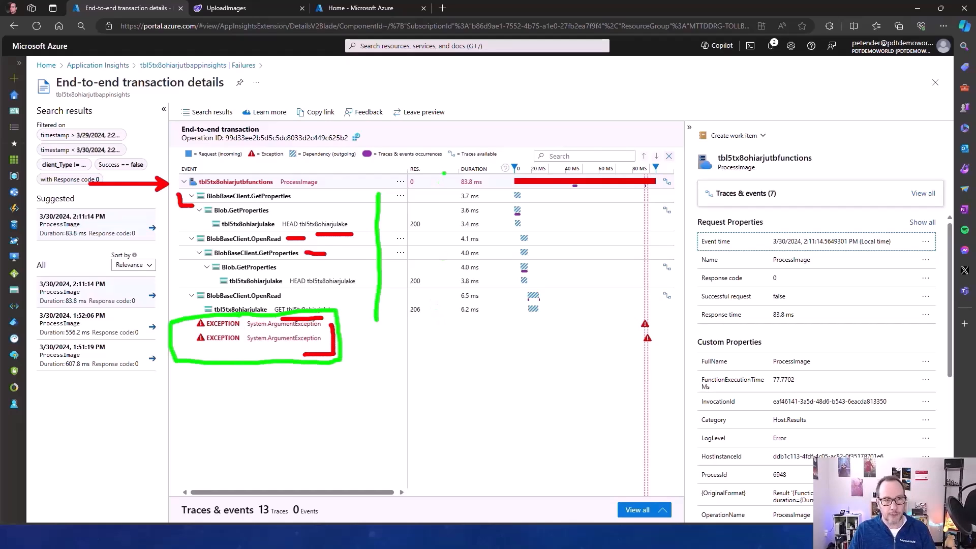
mouse_move(451, 171)
mouse_down()
mouse_move(439, 192)
mouse_move(454, 193)
mouse_move(489, 250)
mouse_move(488, 308)
mouse_up()
click(463, 362)
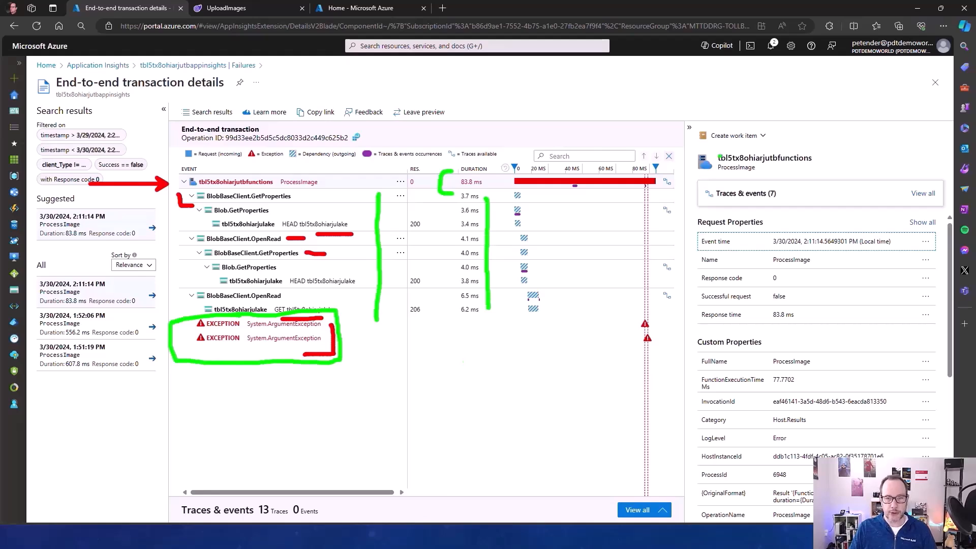
mouse_move(645, 320)
mouse_down()
mouse_move(630, 366)
mouse_move(656, 321)
mouse_up()
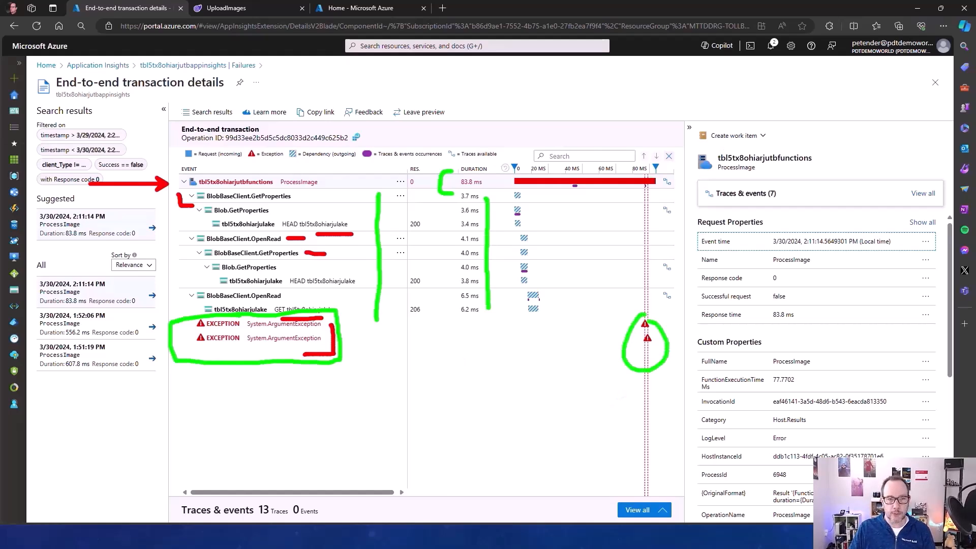
key(Escape)
Step: Display all traces and events of the transaction and examine the component filter choices and the request, trace and dependency entries
click(635, 510)
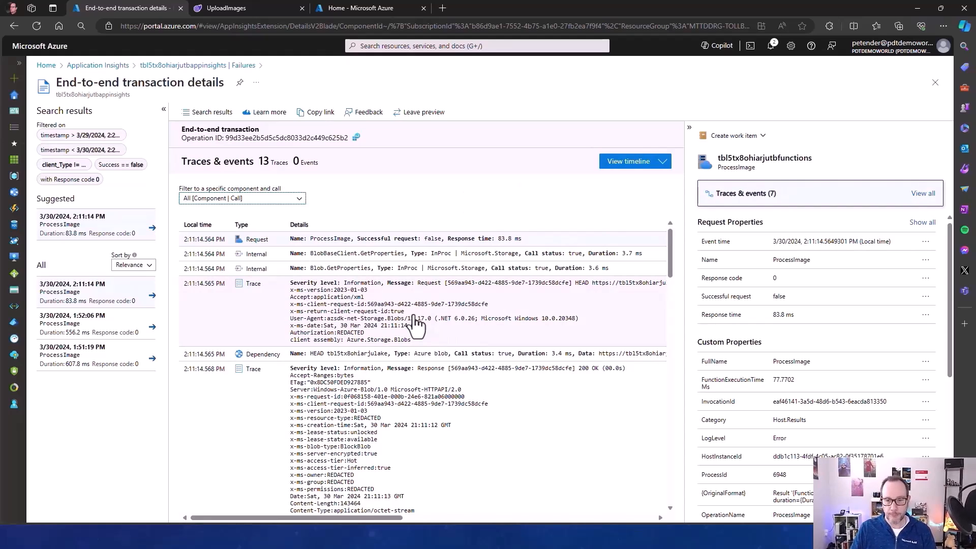
click(284, 199)
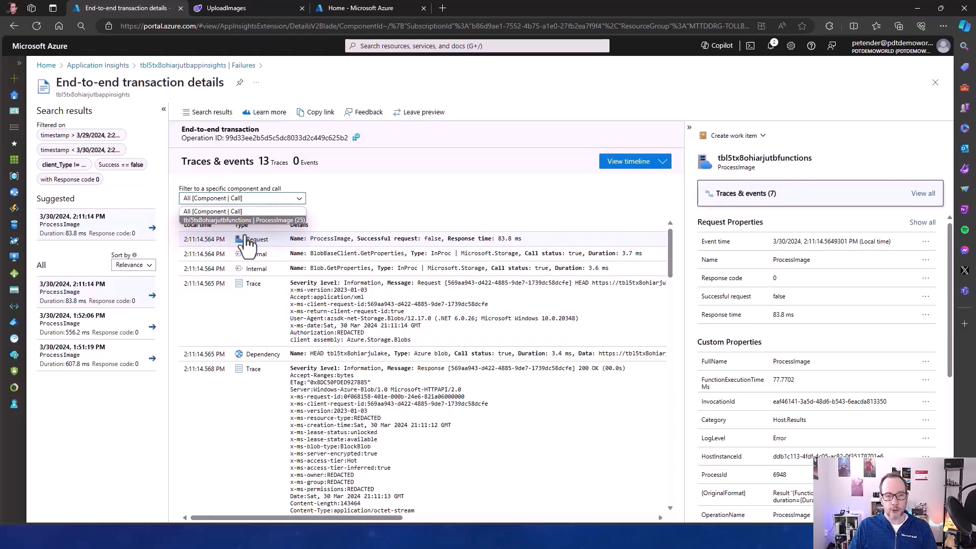
click(354, 205)
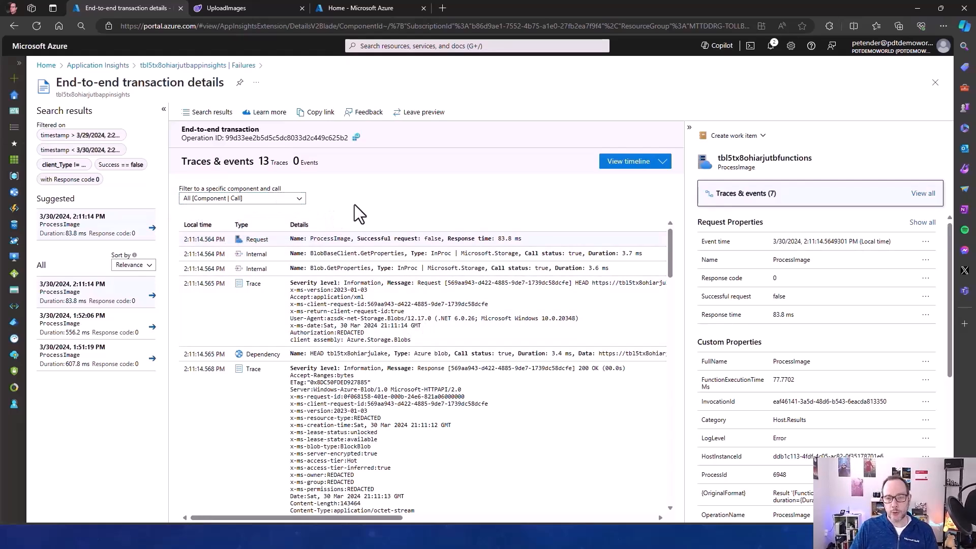
scroll(358, 325, down, 2)
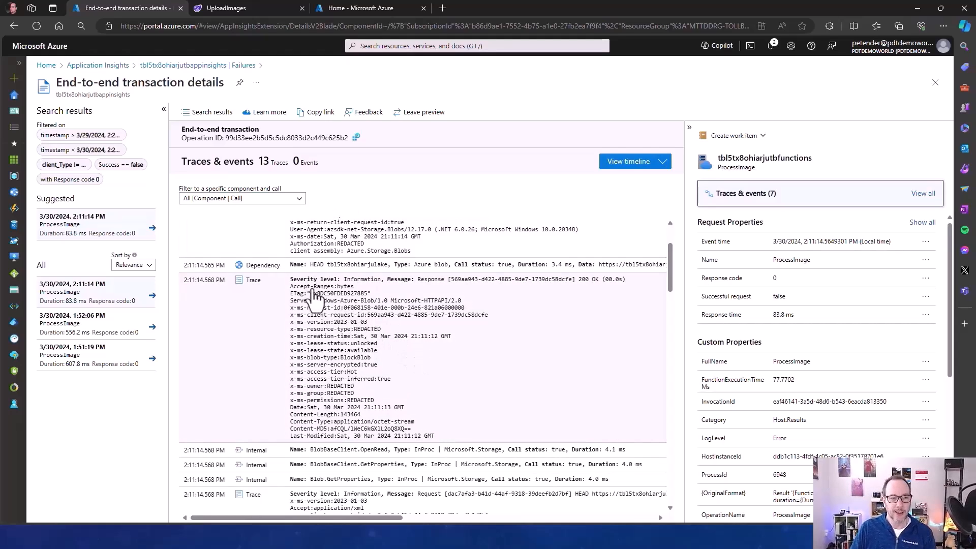
scroll(325, 300, down, 4)
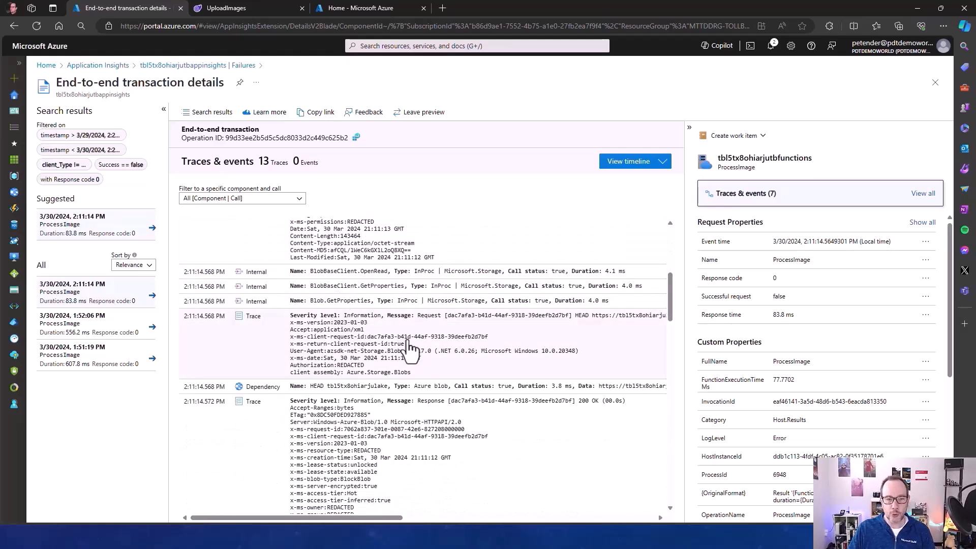
scroll(410, 350, down, 2)
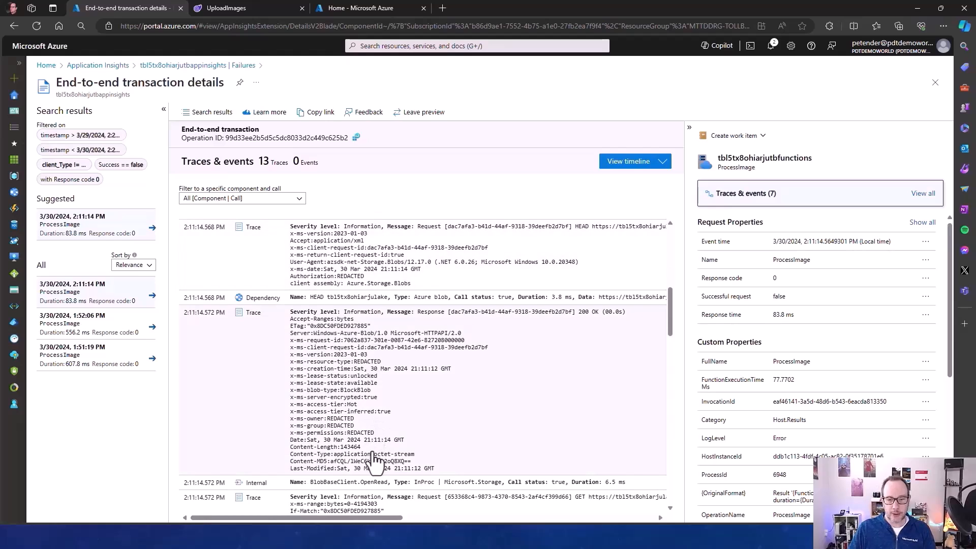
Step: Examine the call stack and related items of the ProcessImage request, and close the transaction details
scroll(831, 307, down, 5)
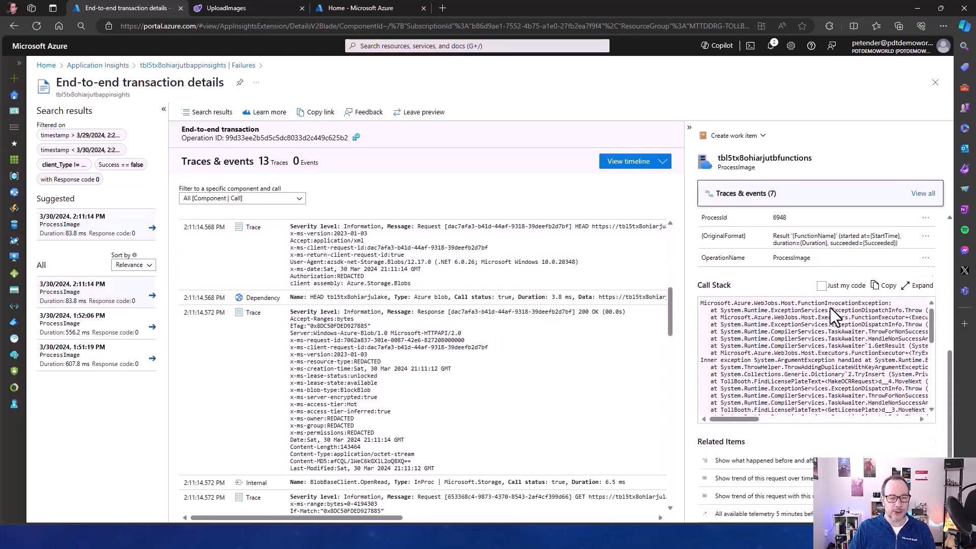
drag(732, 405, 811, 408)
scroll(788, 365, down, 2)
scroll(788, 365, down, 2)
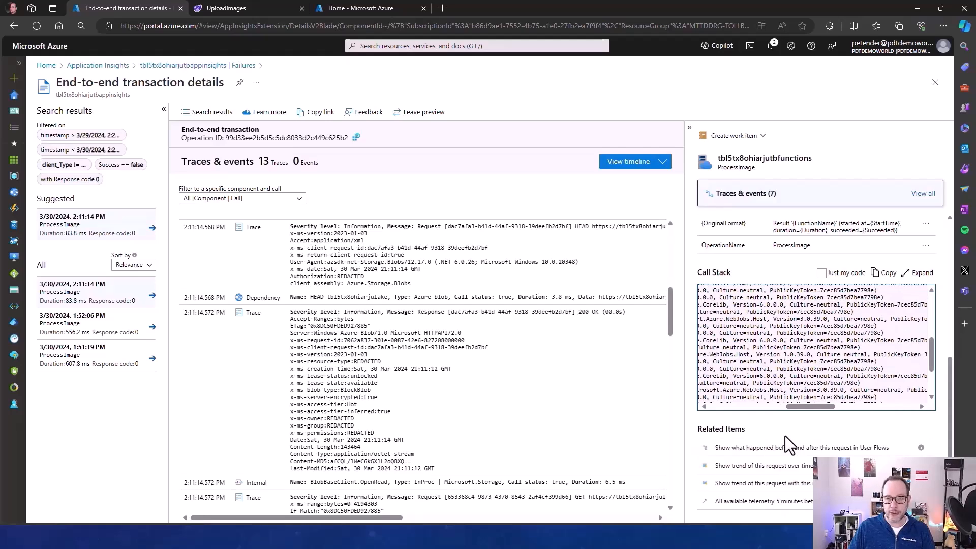
click(935, 91)
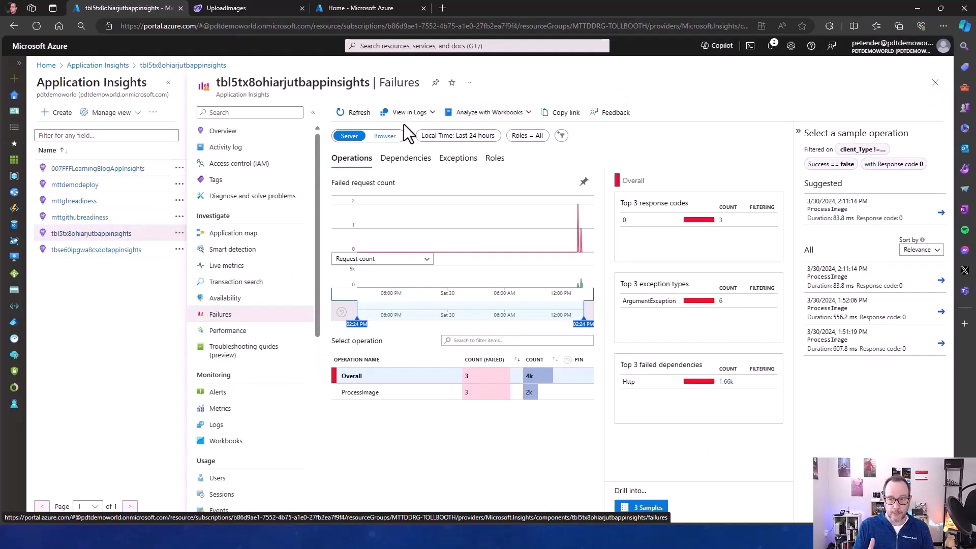
Step: View the failures page's Request count query in Logs and enlarge the query editor to show the whole query
click(410, 113)
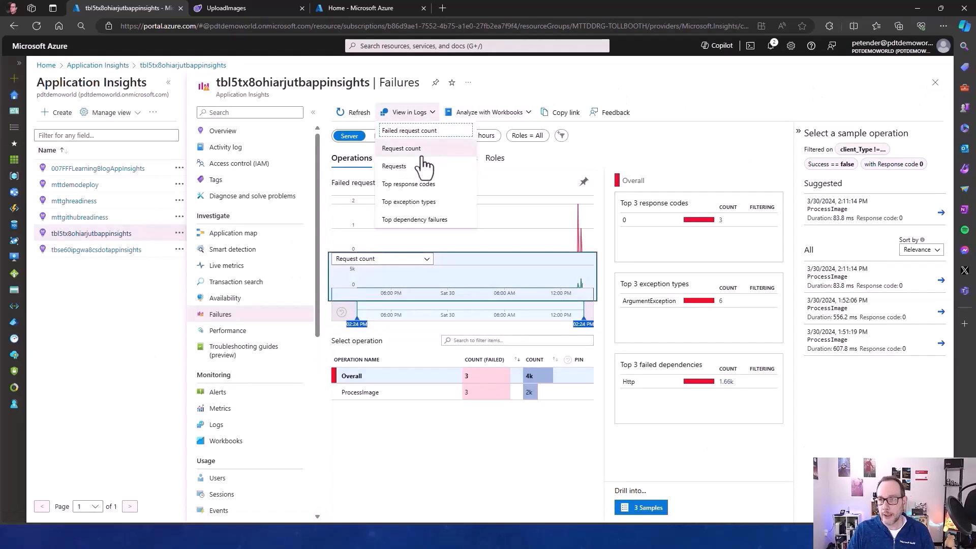
click(422, 154)
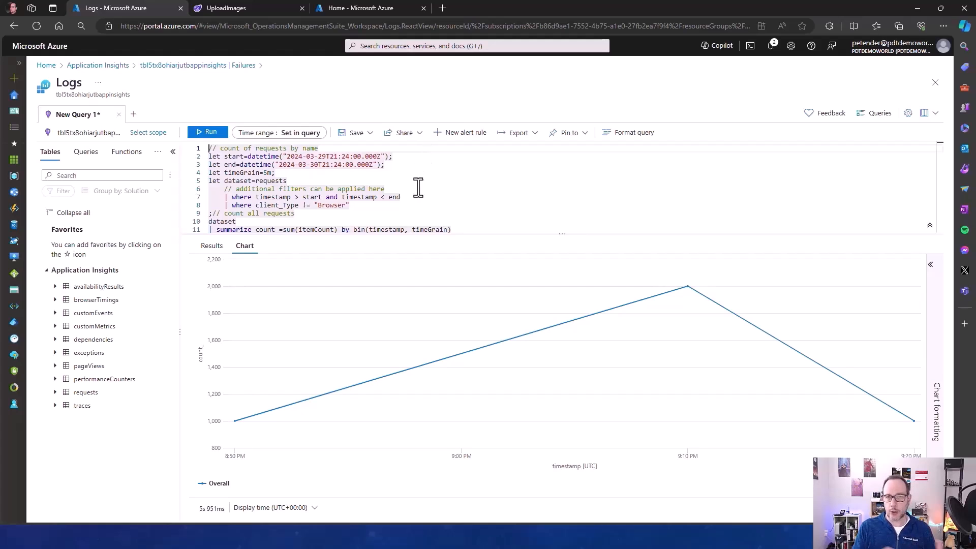
drag(561, 234, 562, 287)
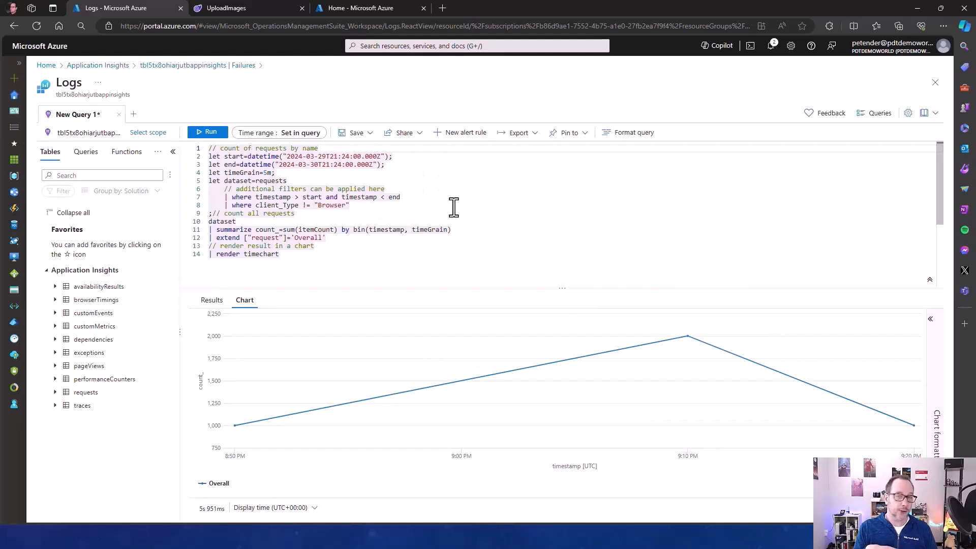
Step: Examine the query's start and end times, client type filter and request extension, and compare the points on the time chart
mouse_move(404, 158)
mouse_down()
mouse_move(465, 158)
mouse_move(443, 181)
mouse_up()
drag(264, 212, 358, 216)
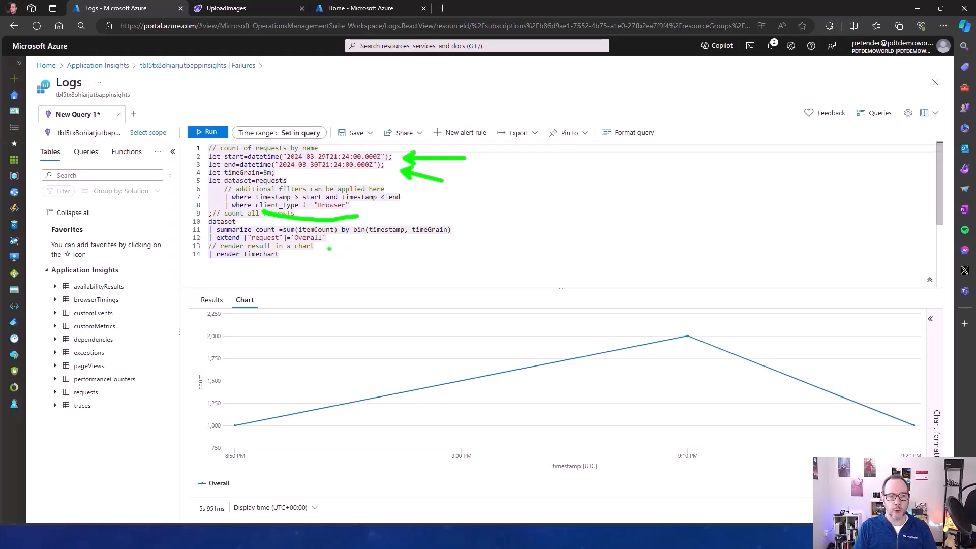
drag(330, 235, 350, 239)
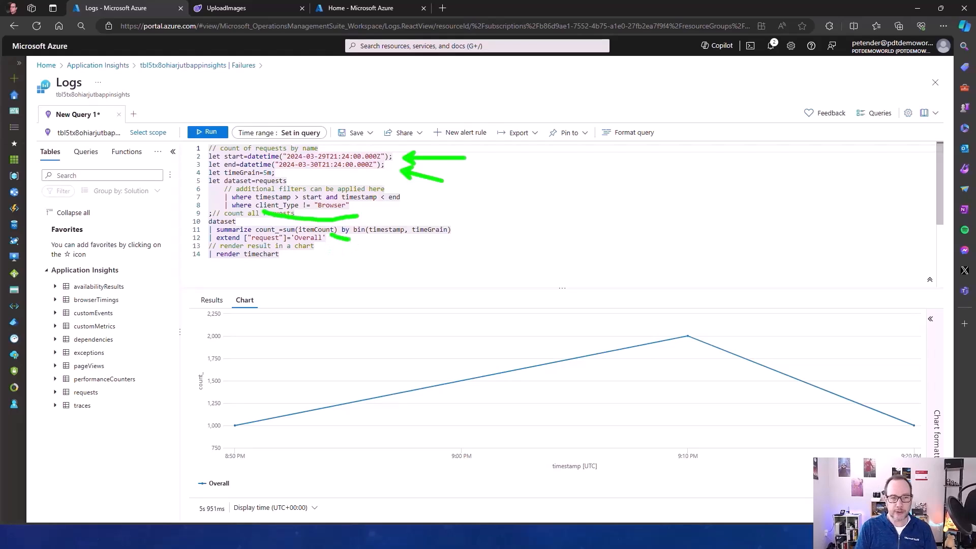
mouse_move(239, 413)
mouse_down()
mouse_move(219, 429)
mouse_move(240, 441)
mouse_up()
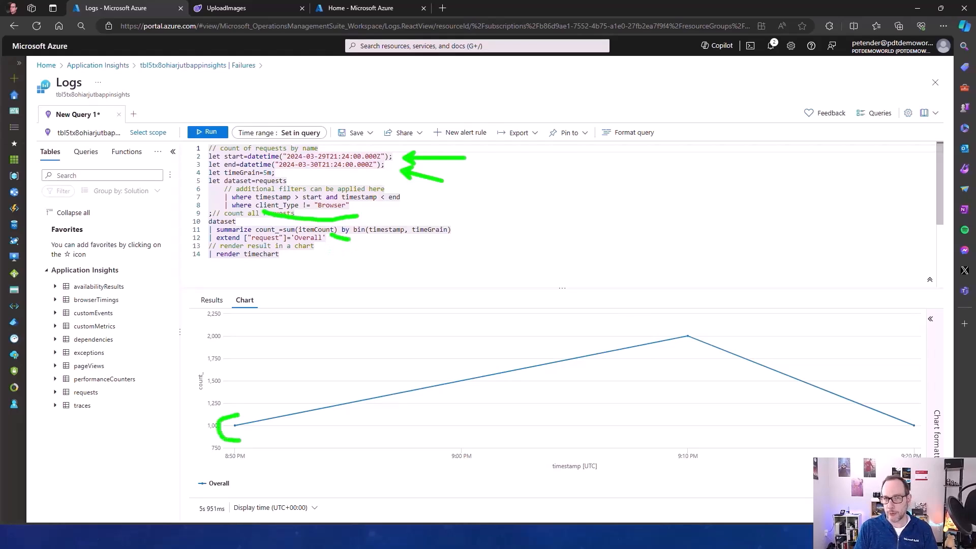
mouse_move(687, 326)
mouse_down()
mouse_move(676, 336)
mouse_move(690, 350)
mouse_up()
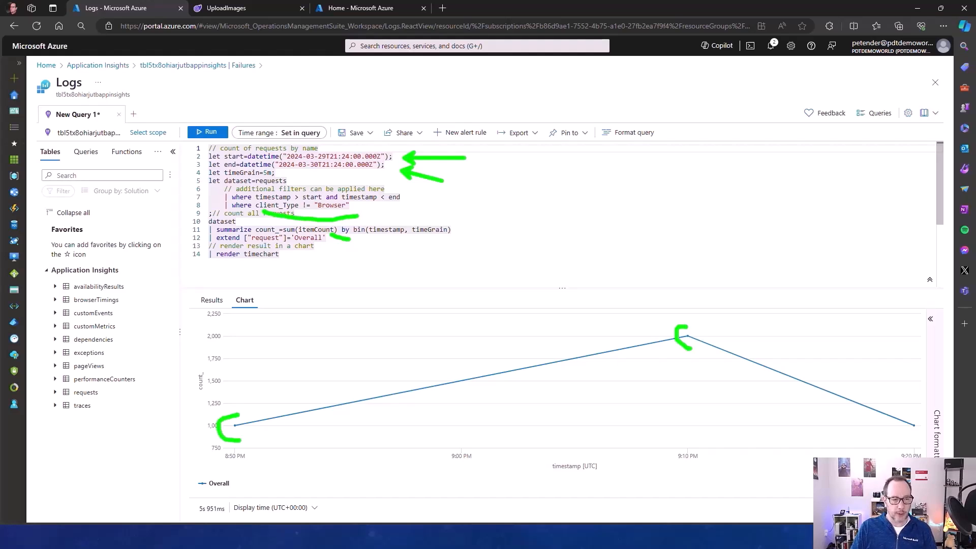
key(Escape)
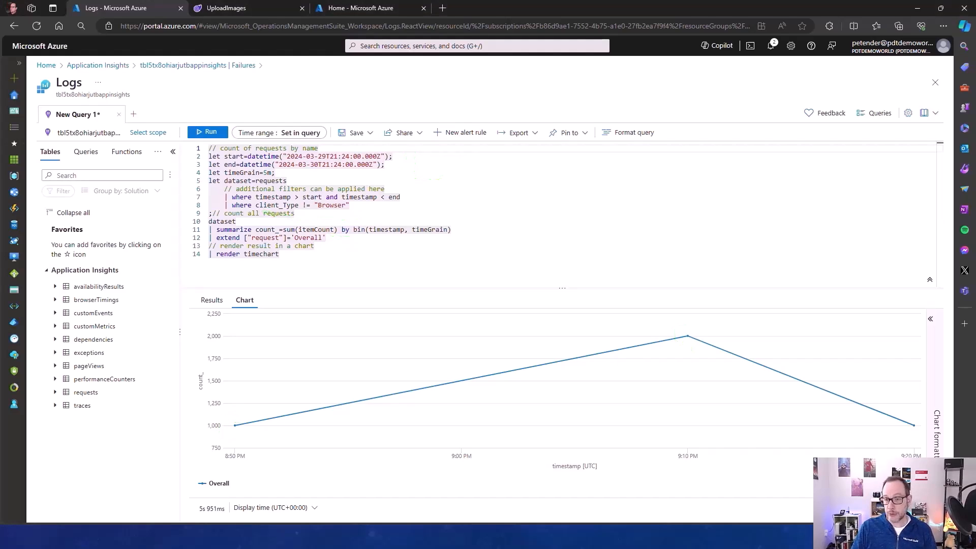
Step: Leave the Logs query and open the Performance page of the Application Insights resource
click(13, 25)
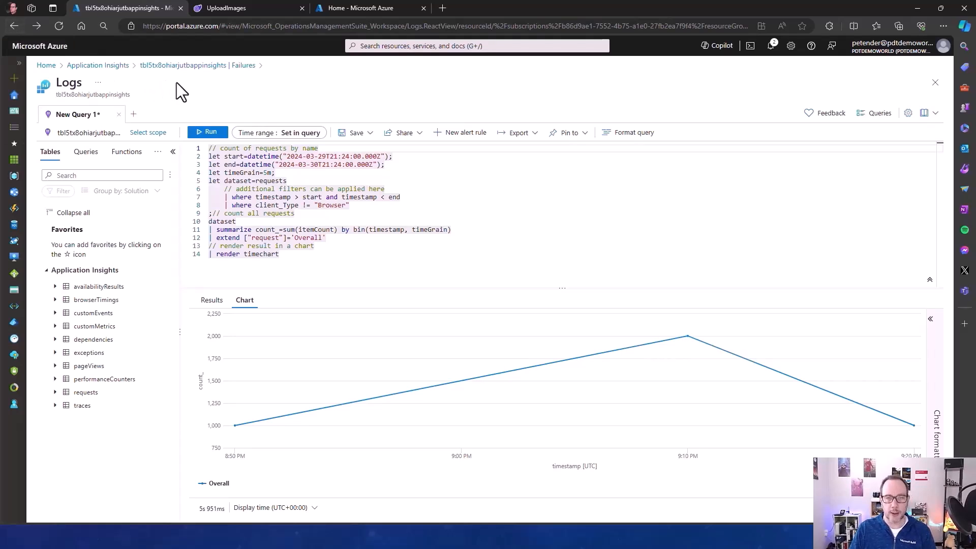
click(176, 65)
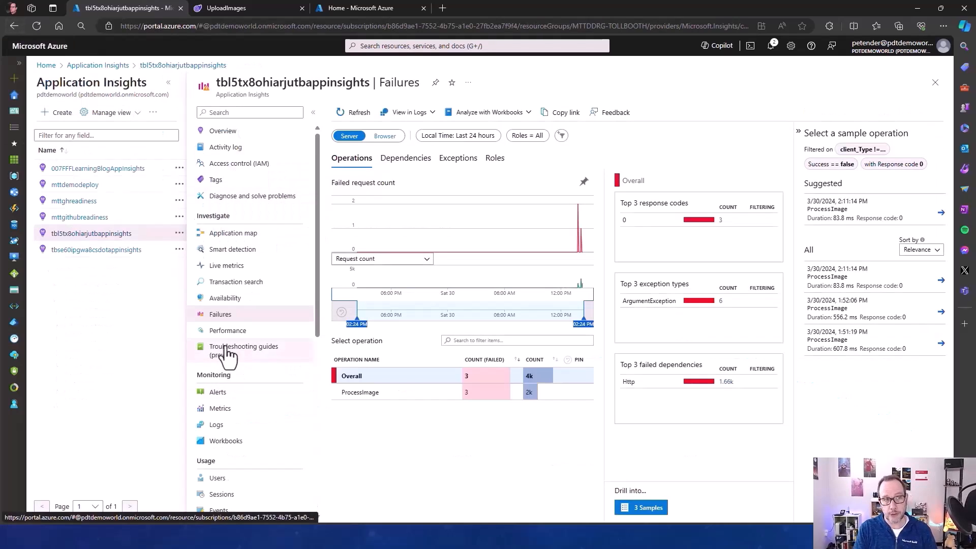
click(227, 331)
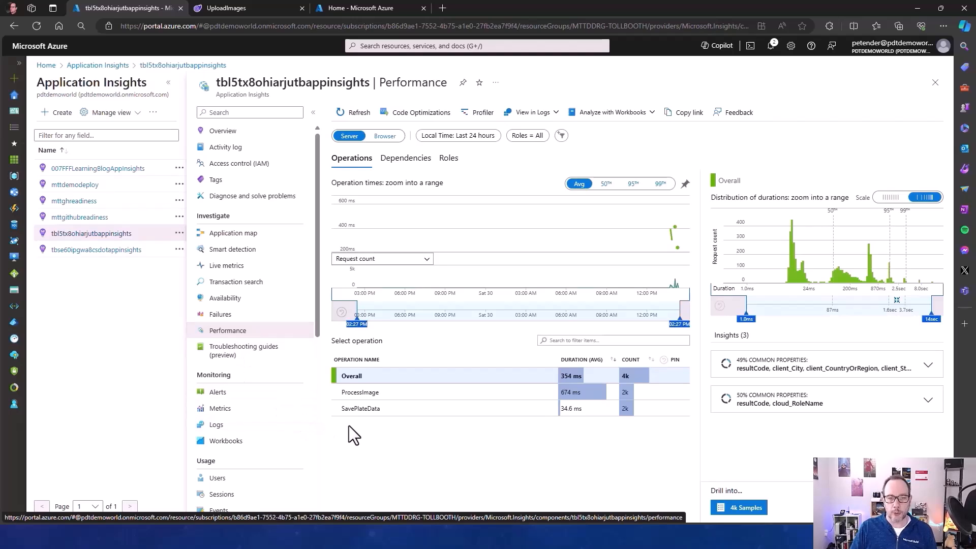
Step: Examine the ProcessImage and SavePlateData operations and the insights listed for the overall request durations
key(ctrl+2)
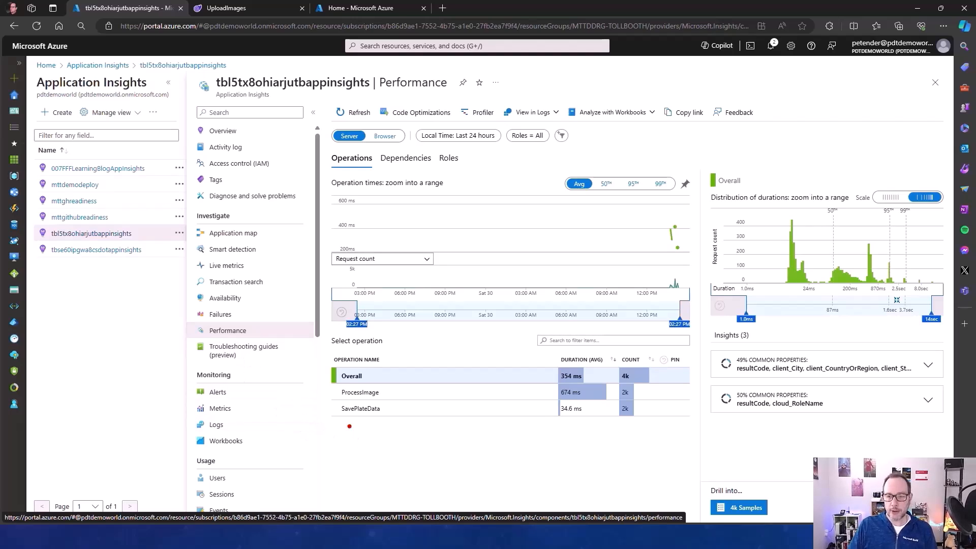
drag(333, 391, 289, 376)
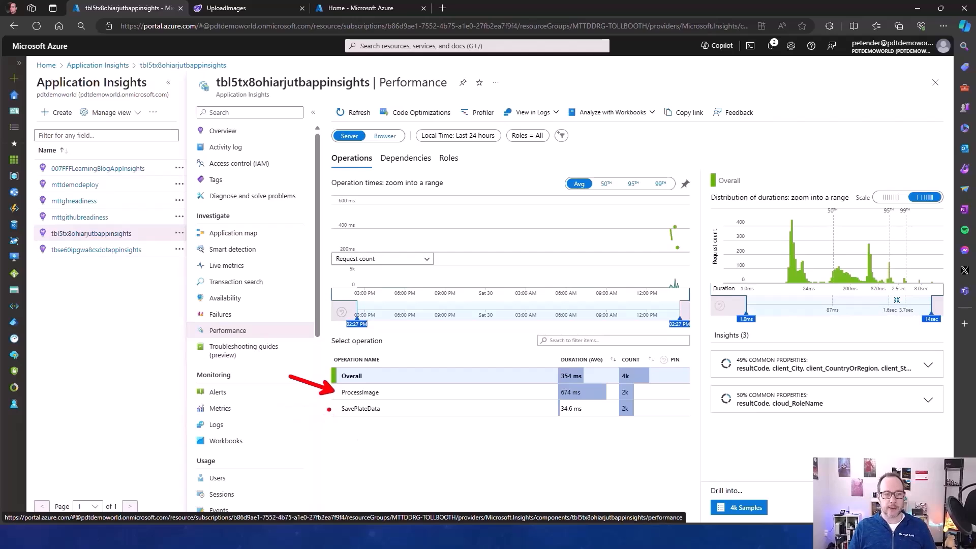
drag(330, 409, 281, 427)
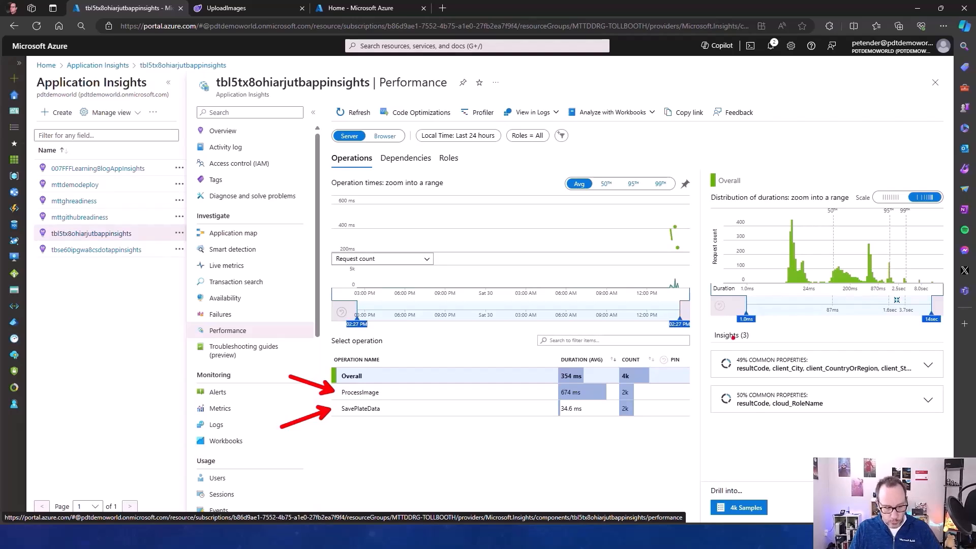
drag(746, 326, 705, 358)
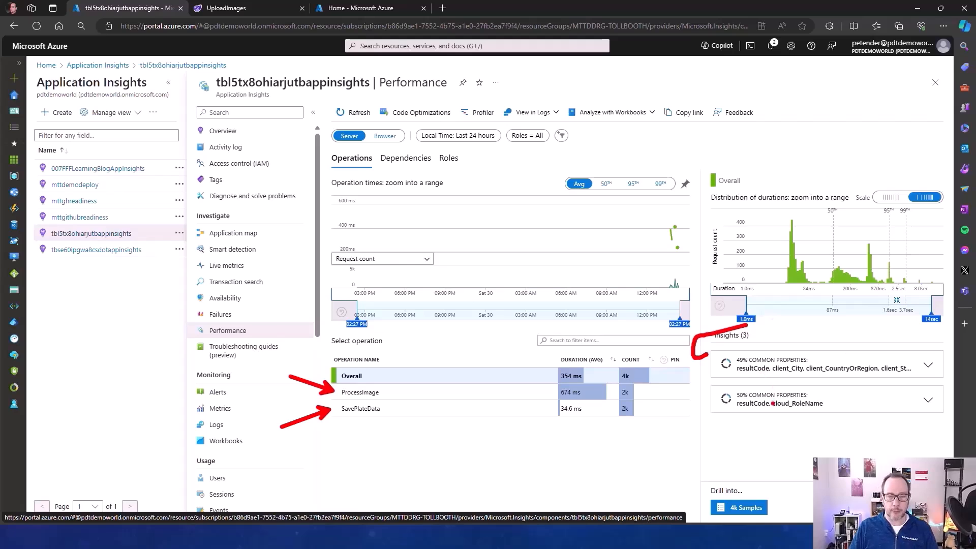
key(Escape)
Step: Expand the first common-properties insight to view its result code, client location and performance bucket details
click(886, 373)
scroll(879, 406, down, 1)
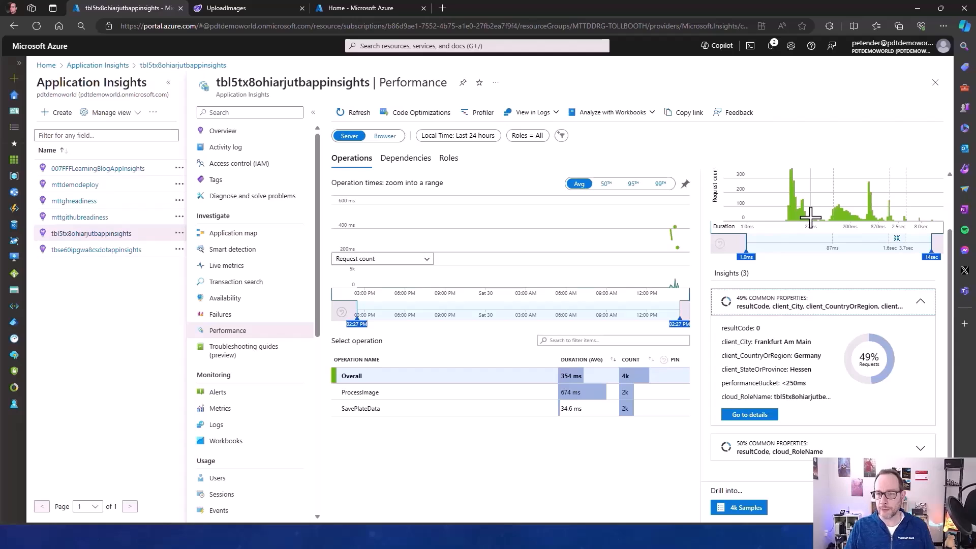
Step: Show which log queries are available for the performance data
click(532, 112)
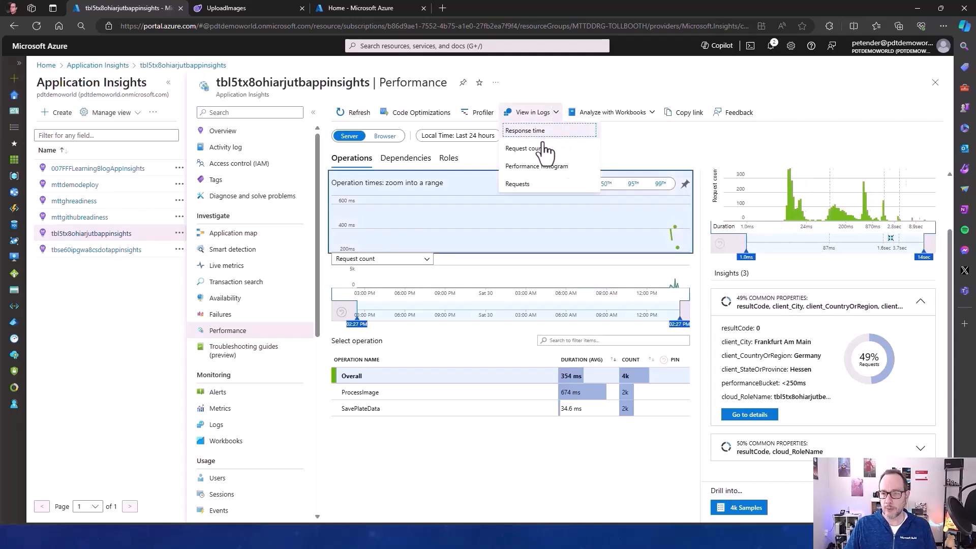
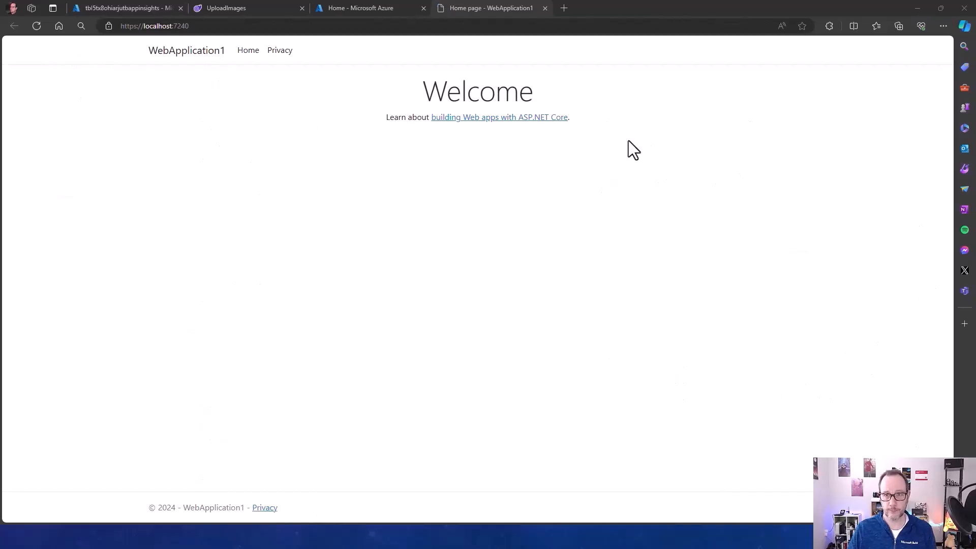
Step: Close the running WebApplication1 page, switch to Visual Studio, and open Application Insights Search to check its time range options
click(544, 8)
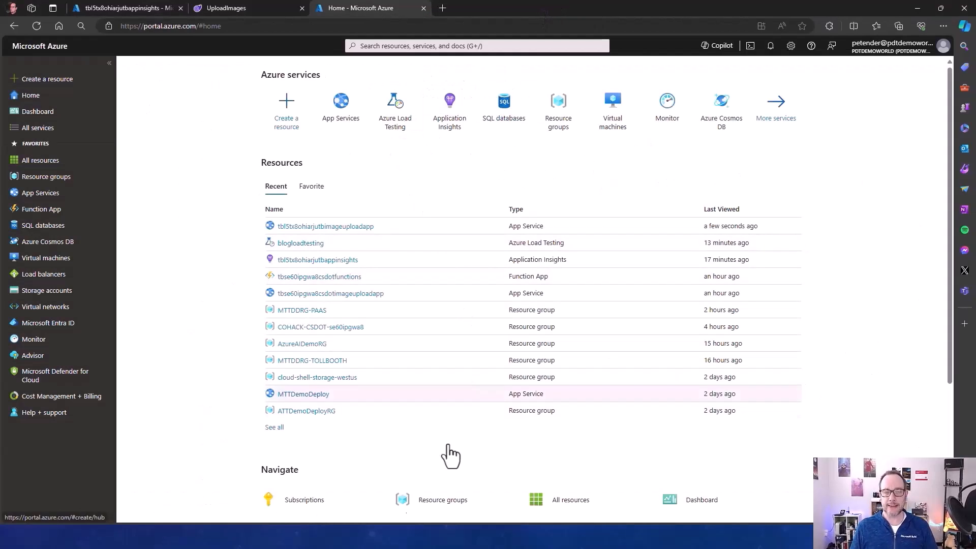
click(400, 520)
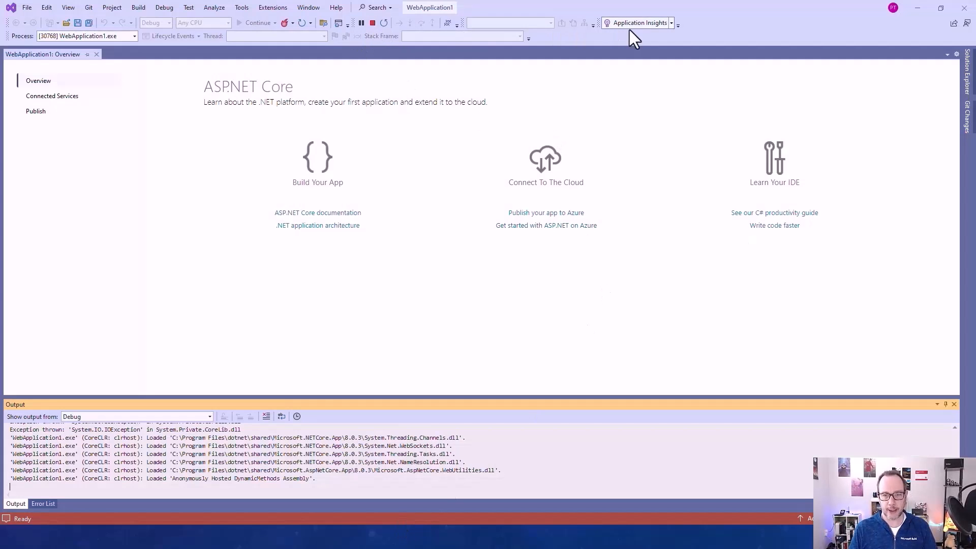
click(649, 27)
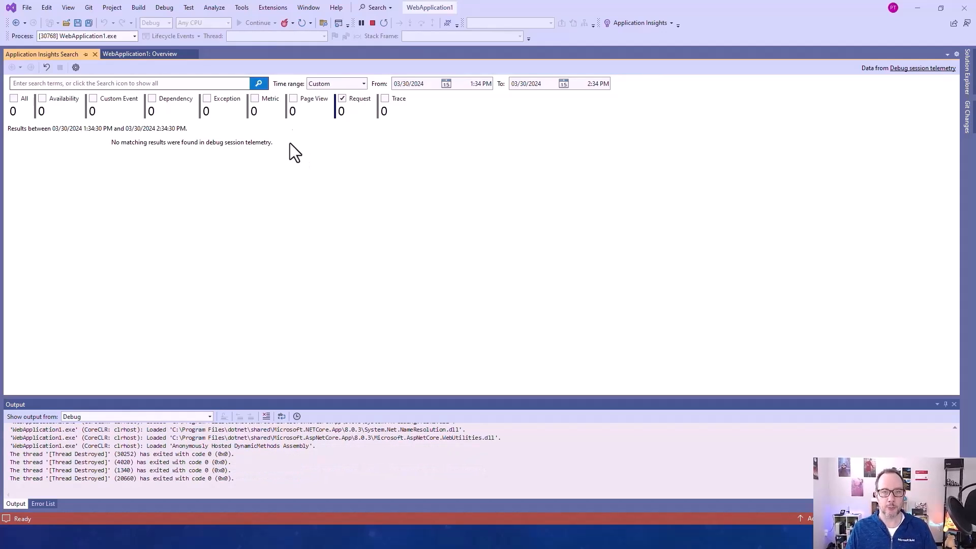
click(344, 81)
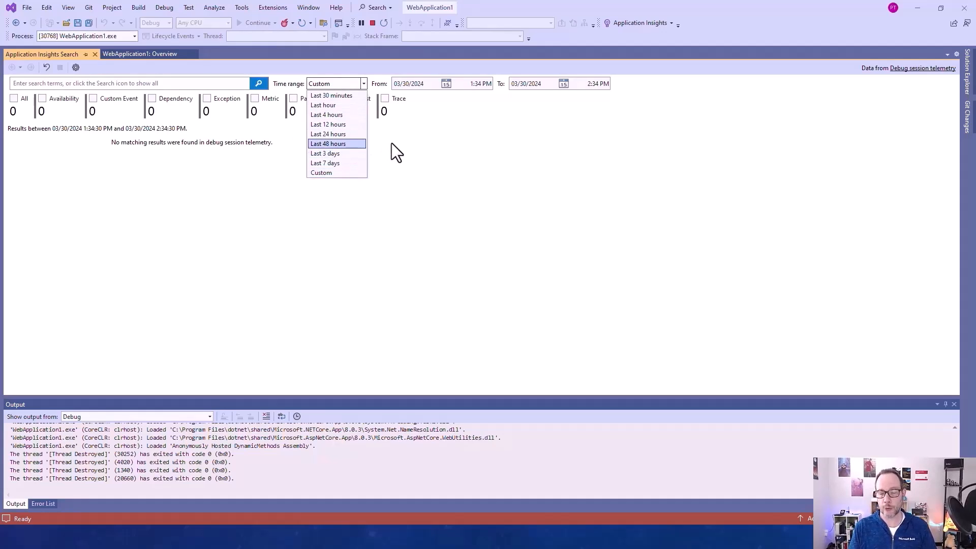
click(441, 158)
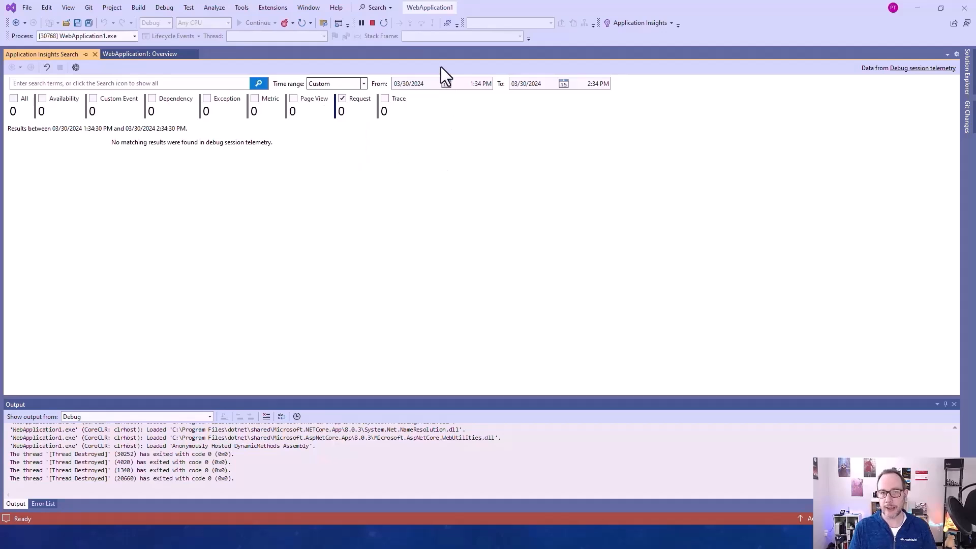
Step: Stop the debug session and open the Connected Services page for the WebApplication1 project
click(373, 22)
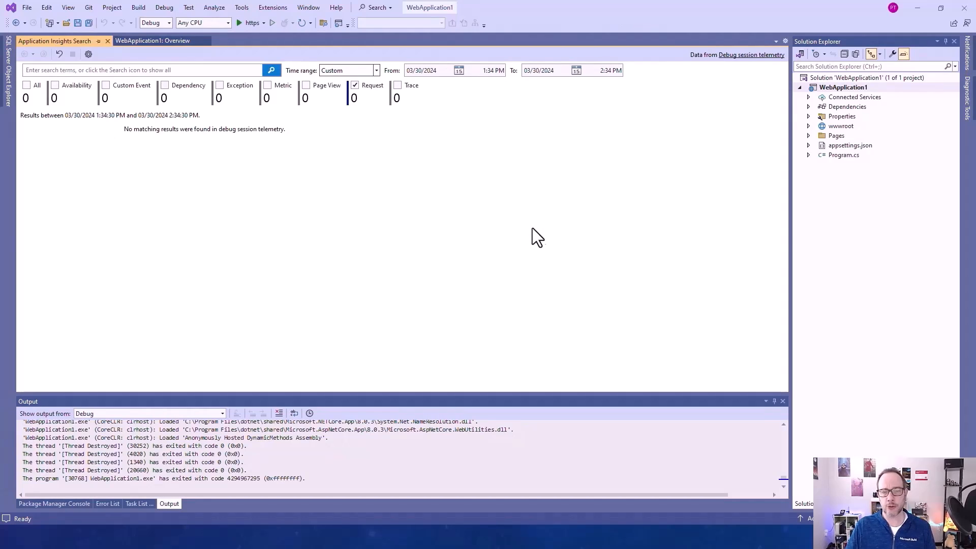
click(847, 87)
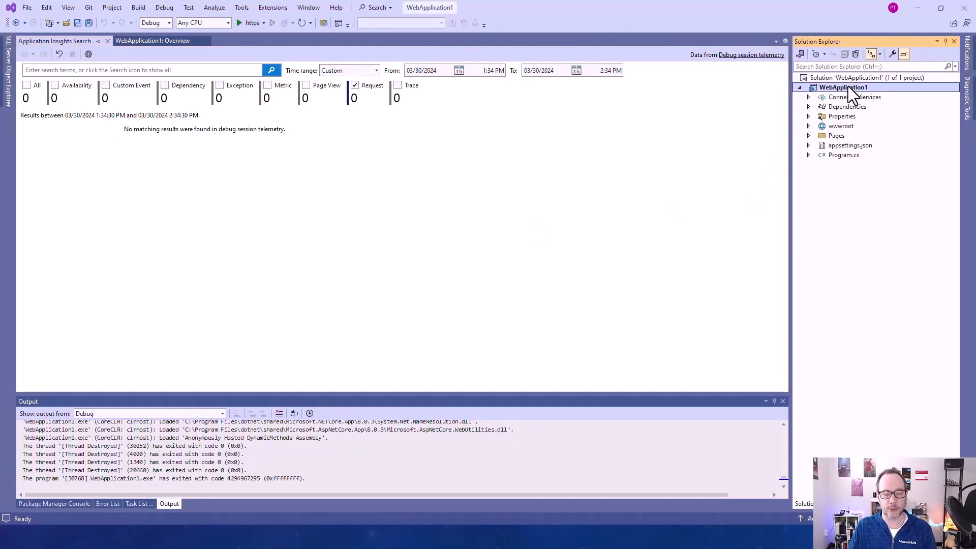
right_click(848, 88)
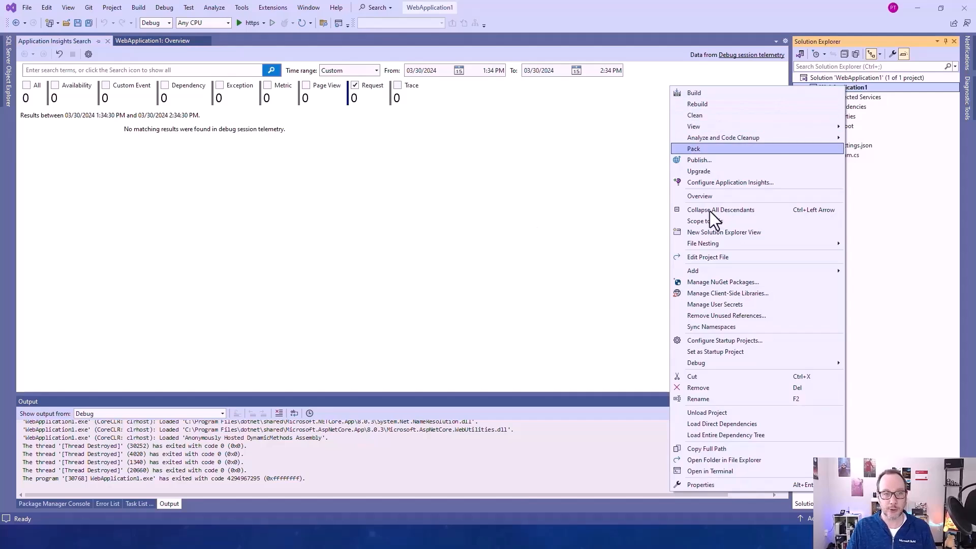
mouse_move(727, 271)
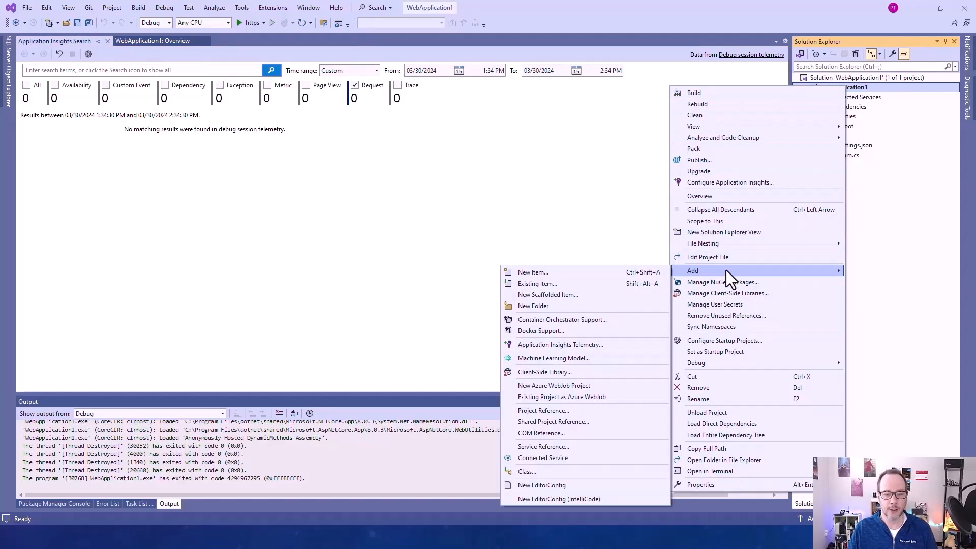
click(542, 458)
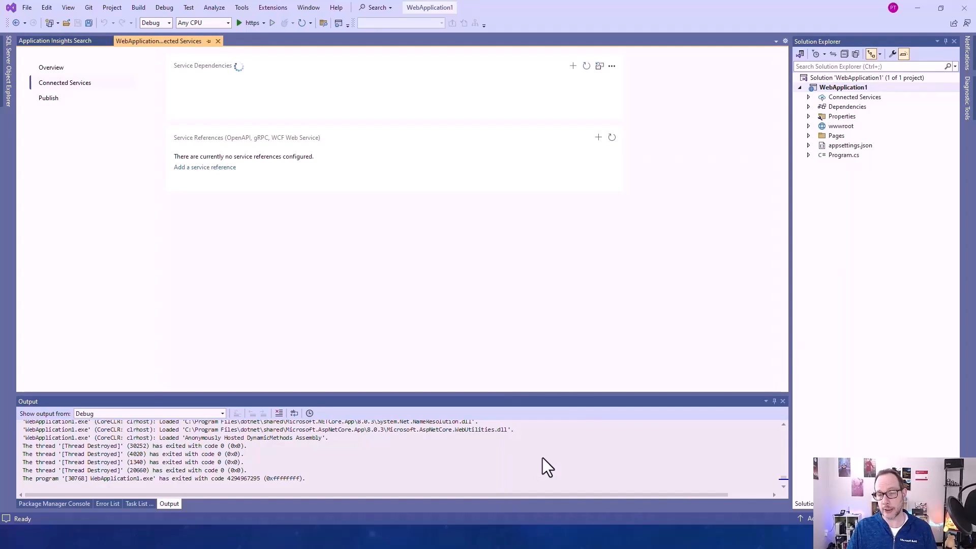
Step: Add an Azure Application Insights service dependency using the tbl5tx8ohiarjutbappinsights instance in the MTTDDRG-TOLLBOOTH resource group
click(571, 65)
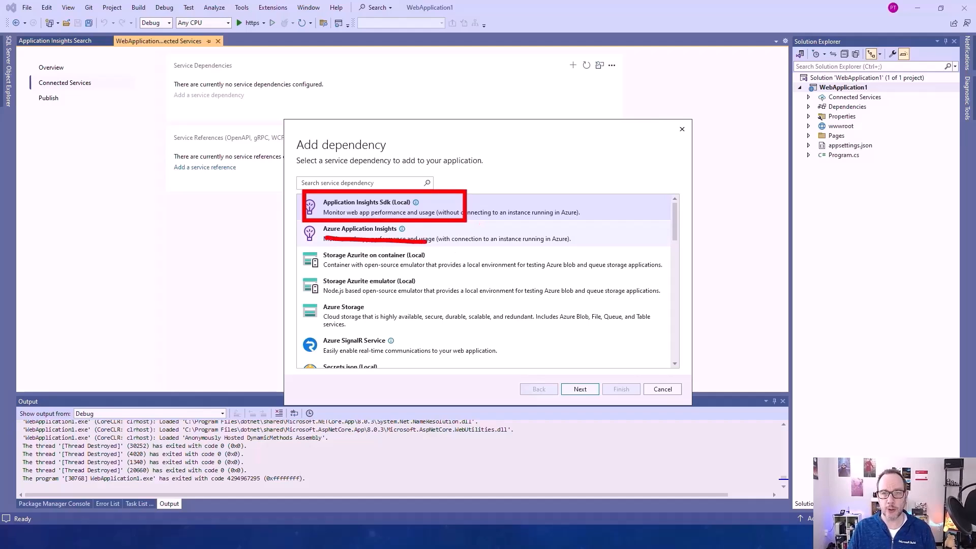
click(380, 231)
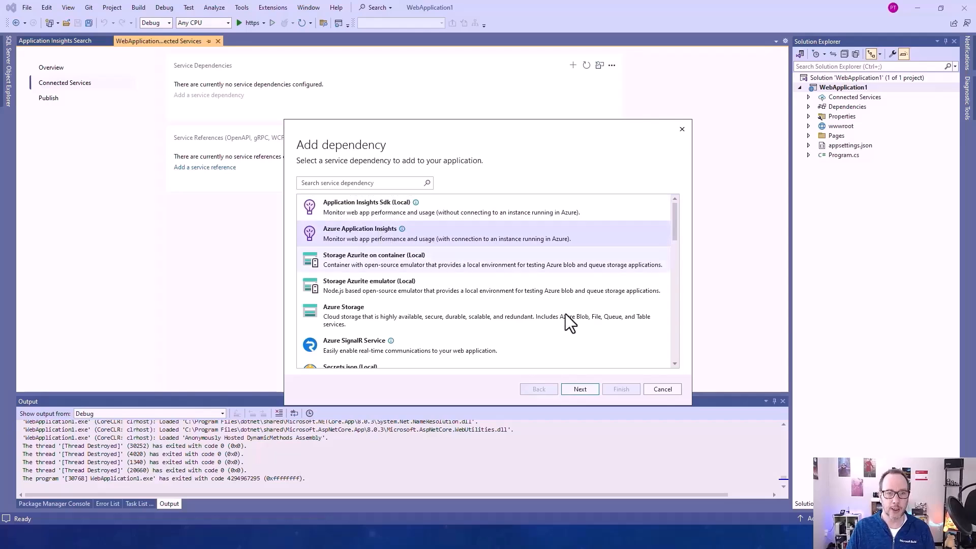
click(582, 387)
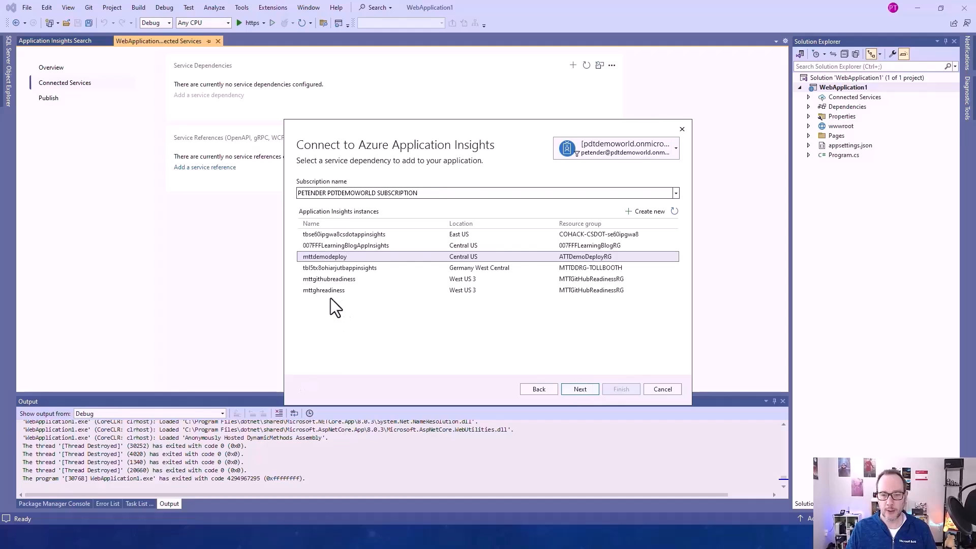
click(340, 269)
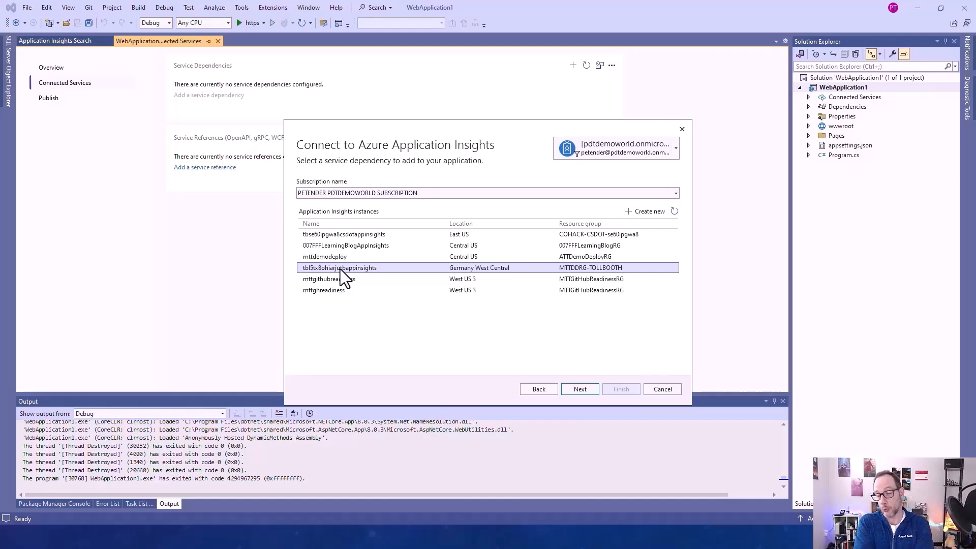
click(581, 387)
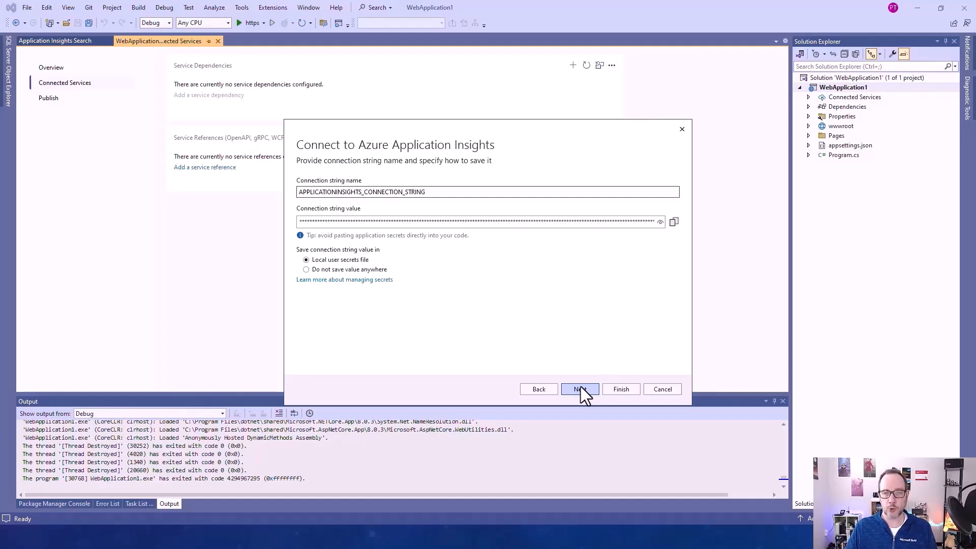
Step: Accept saving the connection string in the local user secrets file and finish the dependency setup with all listed project changes
click(581, 390)
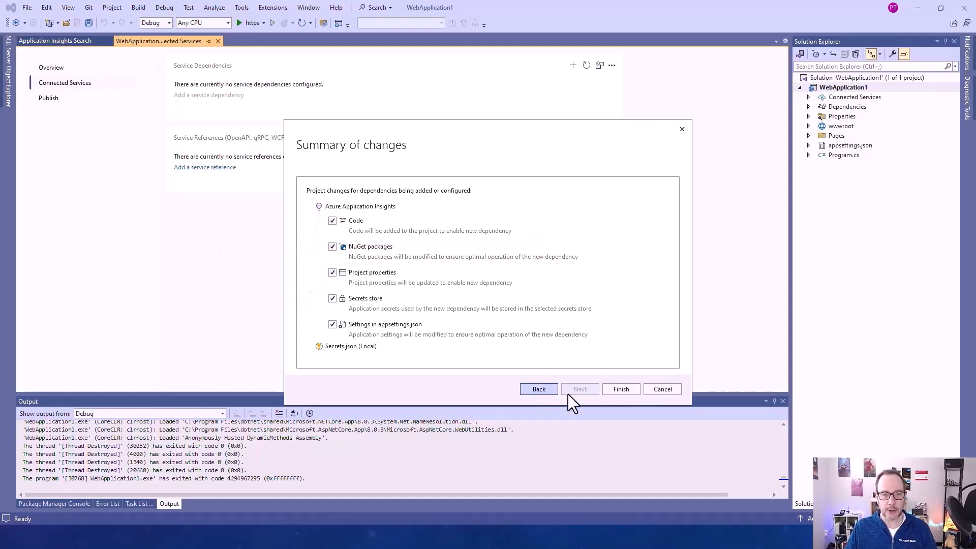
click(631, 390)
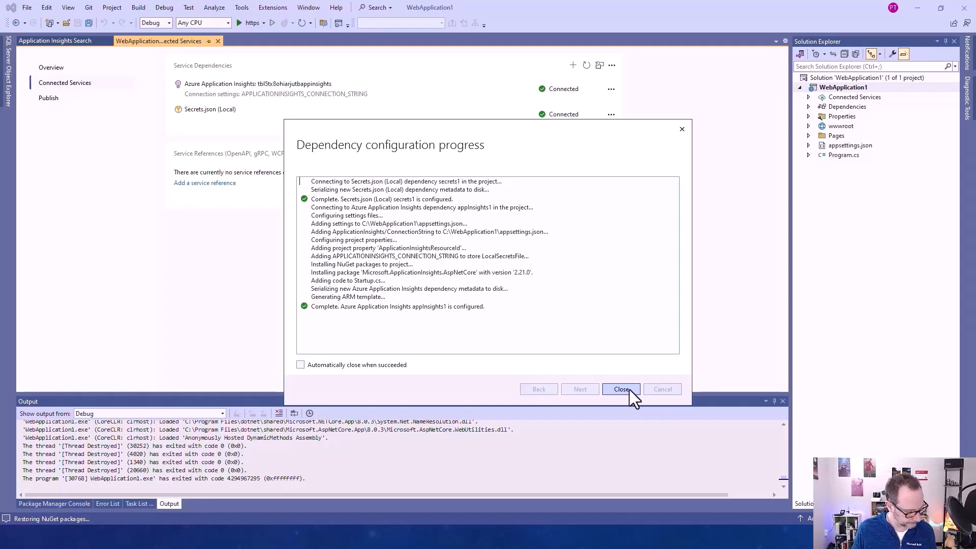
click(629, 389)
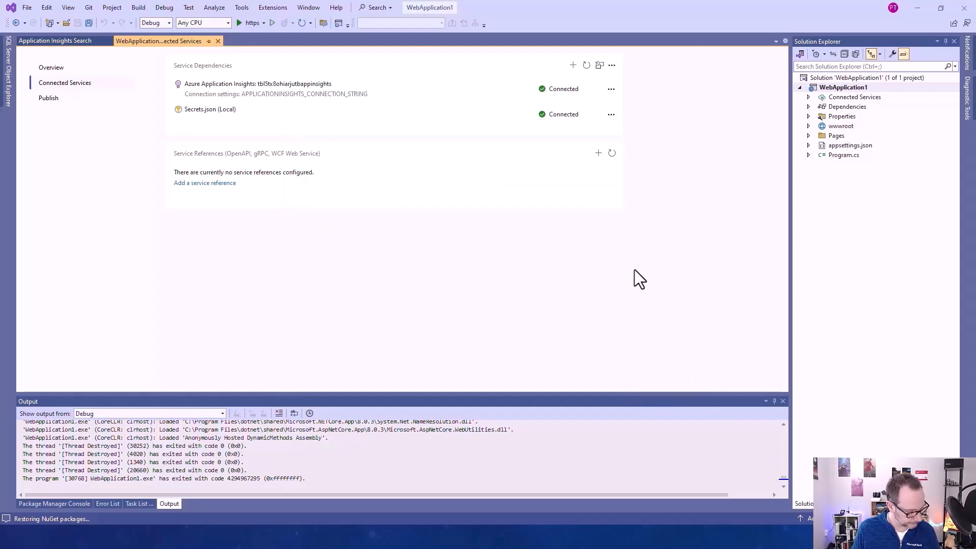
Step: Run WebApplication1 with the https profile and open Application Insights Search for the debug session's telemetry
click(239, 23)
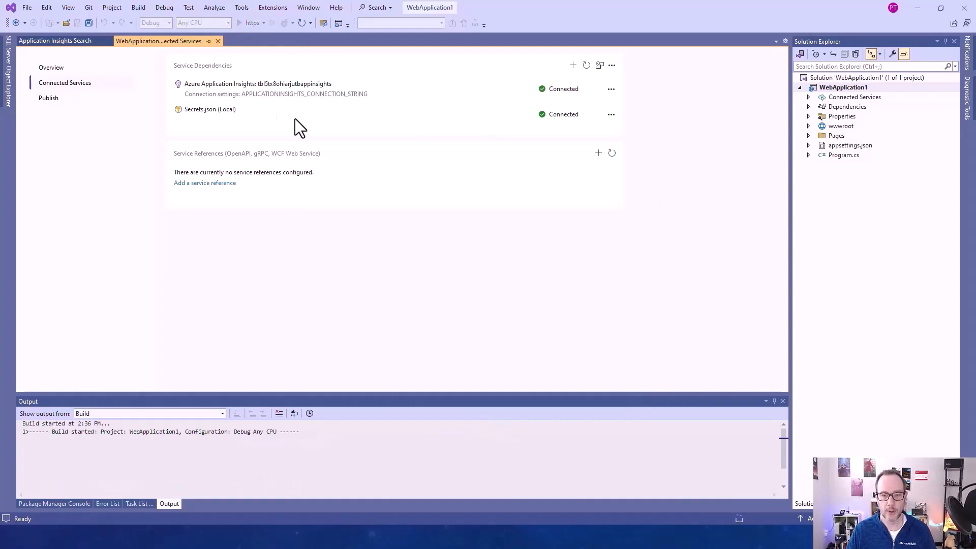
click(809, 107)
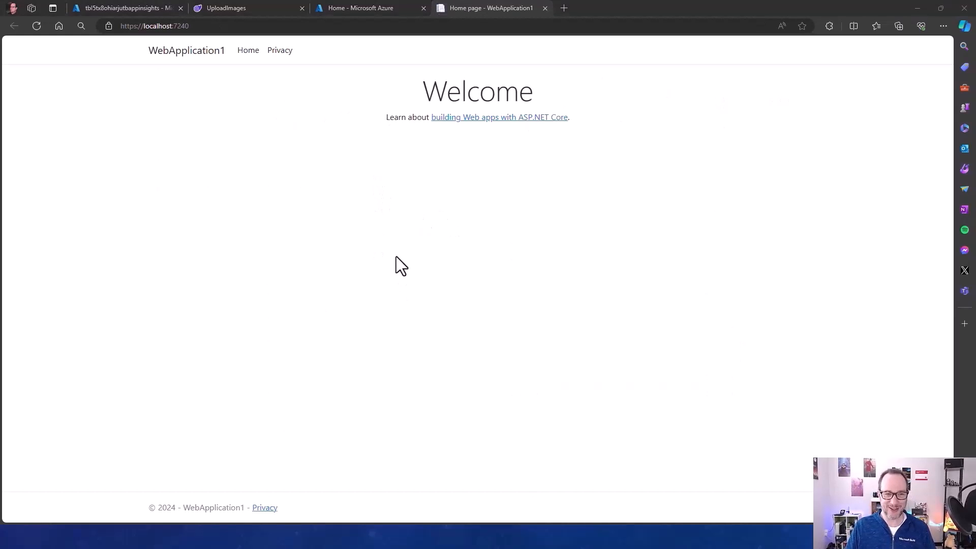
key(alt+Tab)
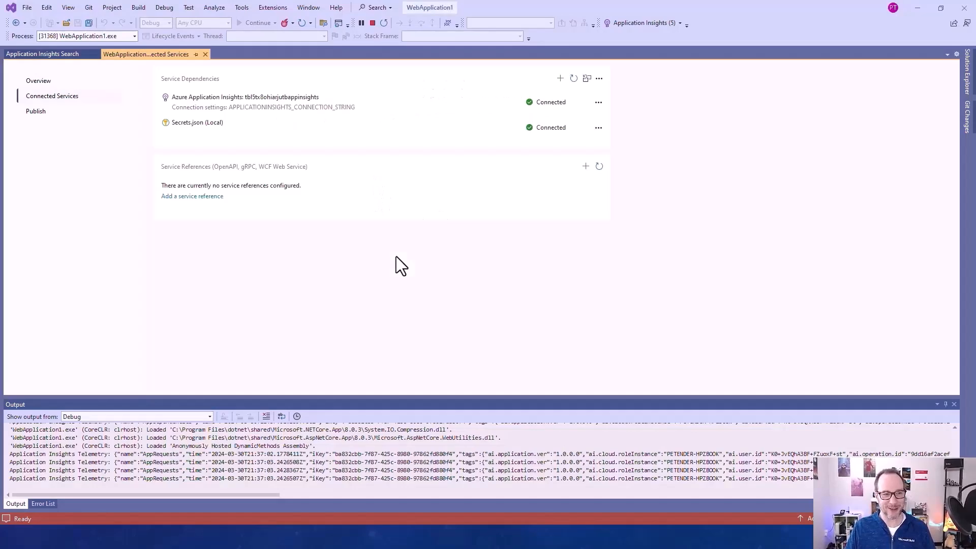
click(652, 24)
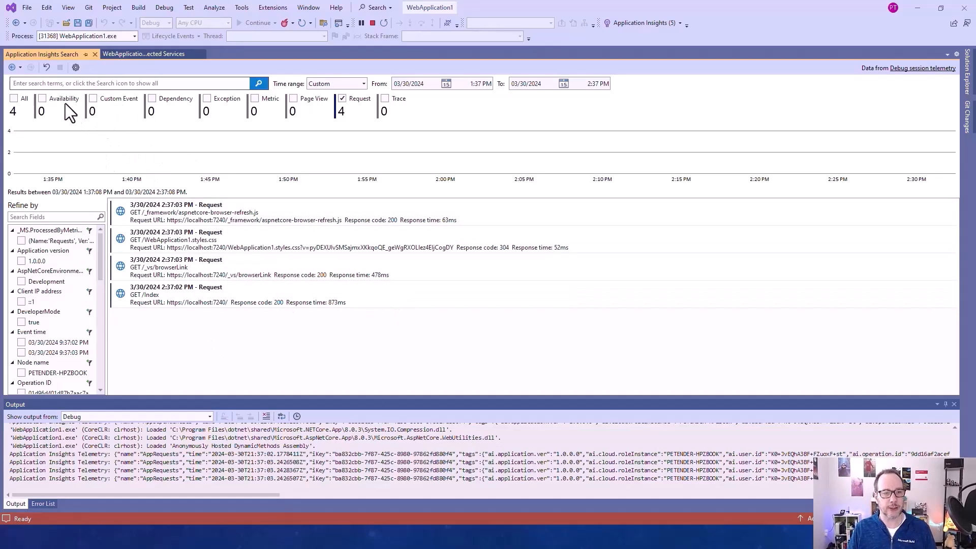
Step: Try the Availability and All telemetry type filters and return to showing only requests
click(43, 99)
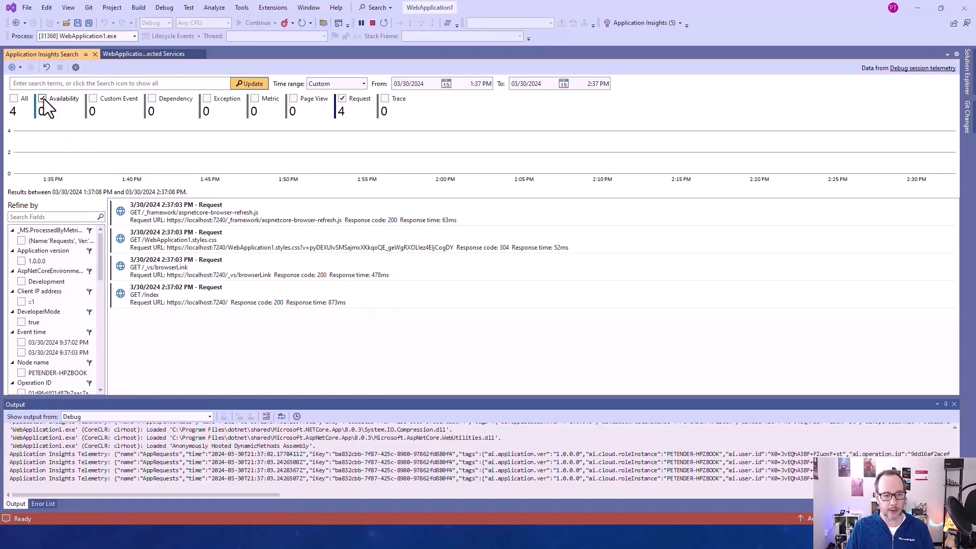
click(13, 99)
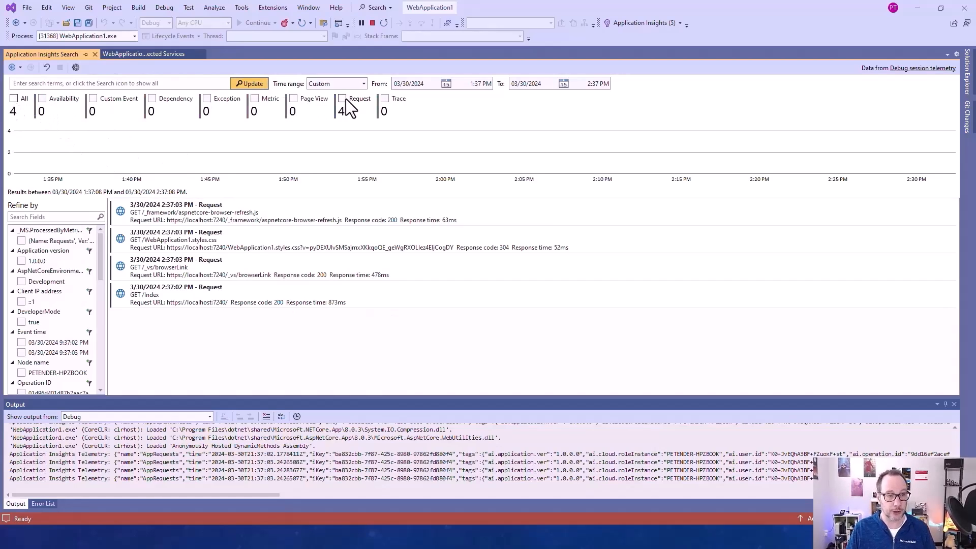
click(343, 99)
Step: Switch to the browser and generate request traffic by repeatedly alternating between the web app's Home and Privacy pages
key(alt+Tab)
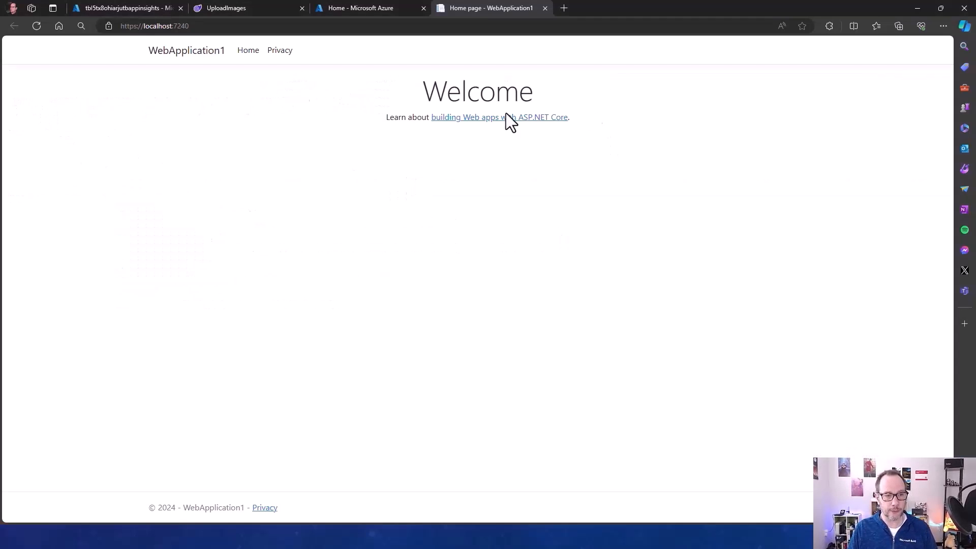
click(256, 57)
click(281, 54)
click(250, 54)
click(285, 51)
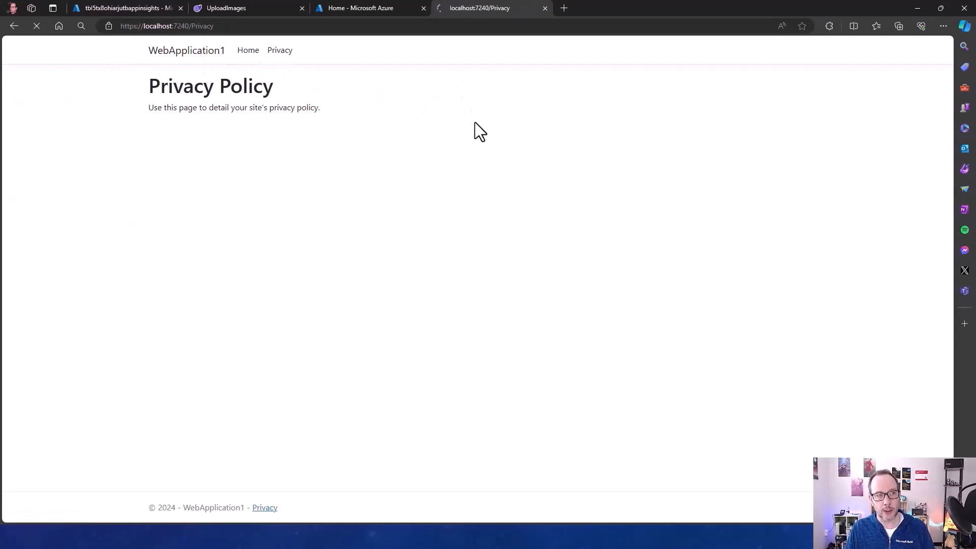
click(246, 55)
click(275, 55)
click(248, 56)
click(272, 56)
click(253, 57)
click(281, 57)
click(249, 55)
click(289, 57)
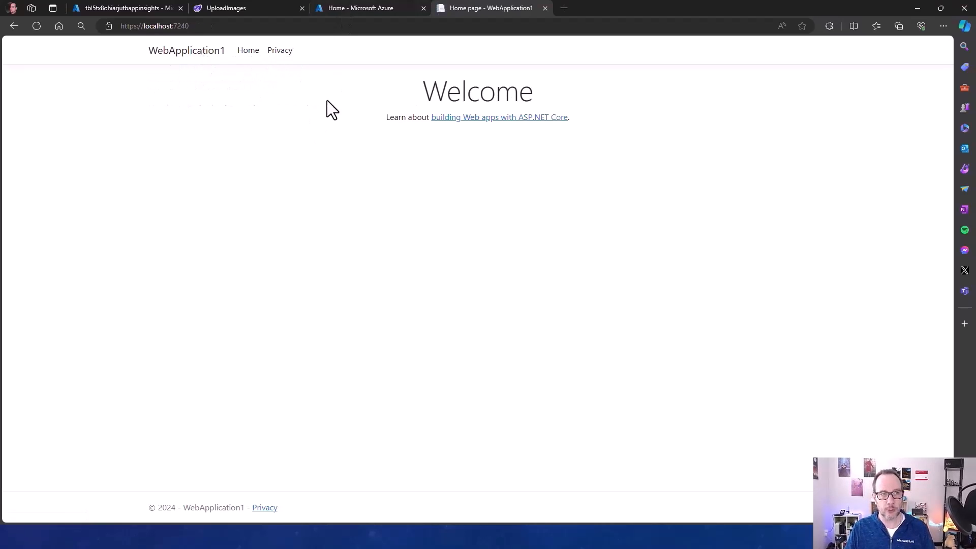
Step: Switch back to Visual Studio and show the details of a GET /_framework/aspnetcore-browser-refresh.js request
key(alt+Tab)
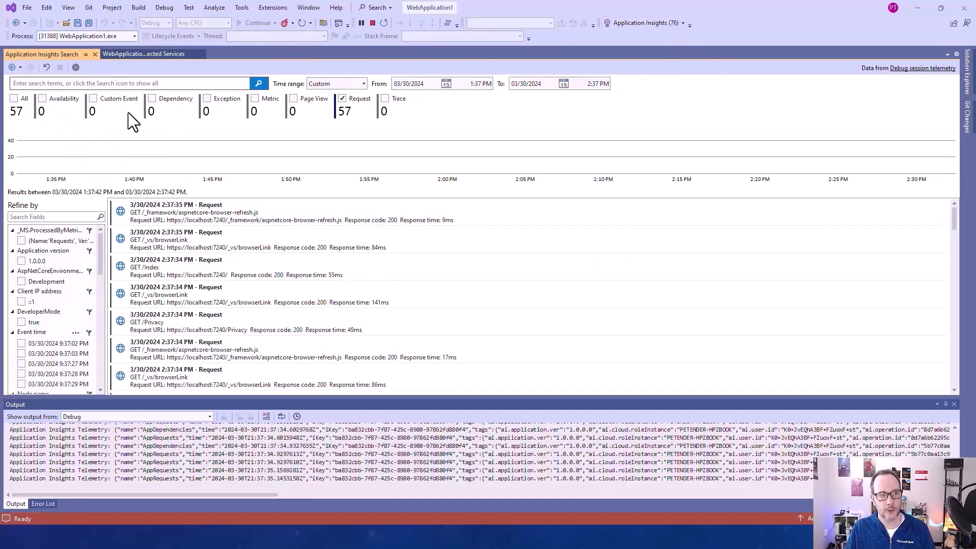
scroll(263, 264, down, 5)
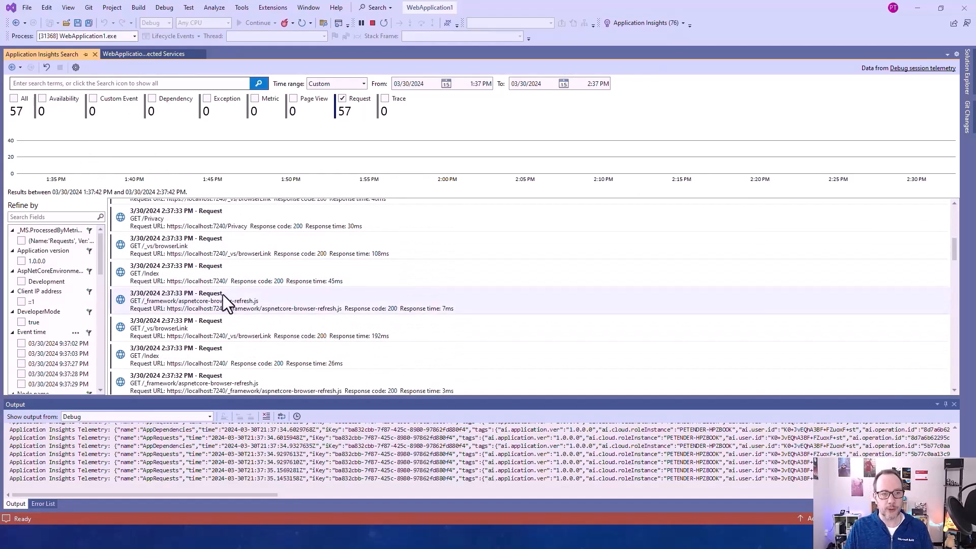
click(223, 295)
drag(757, 334, 627, 348)
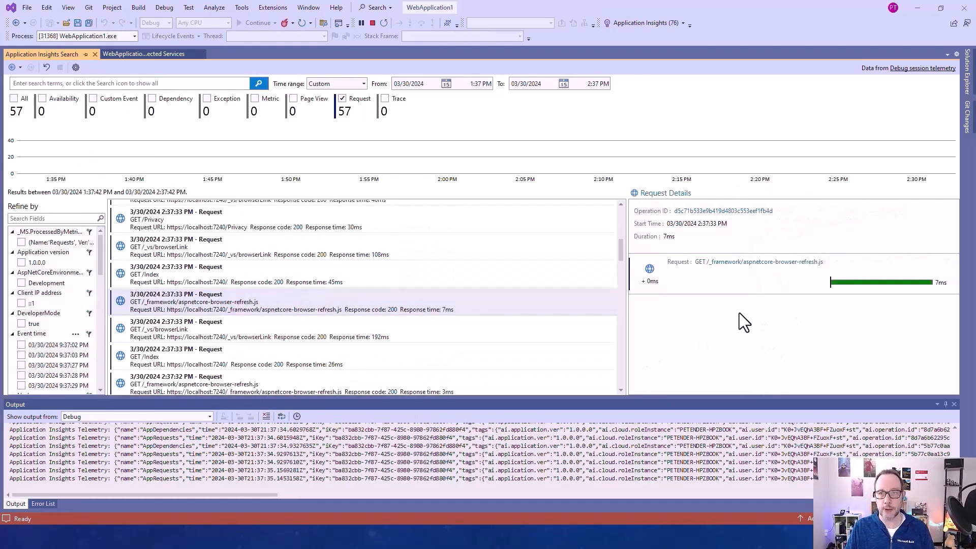
Step: Search for all requests with the selected request's name and examine the matching entries and refinement fields
click(741, 263)
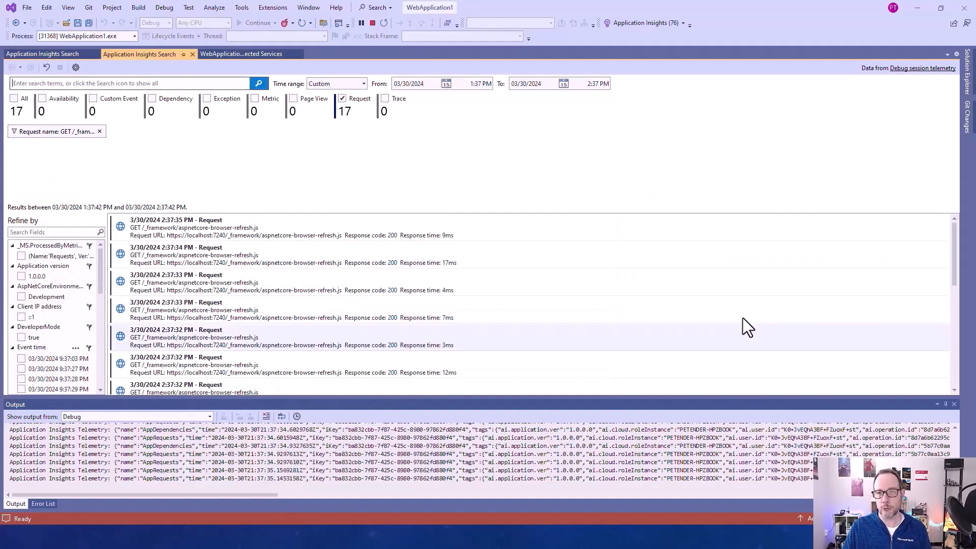
scroll(743, 316, down, 1)
scroll(46, 347, down, 10)
scroll(45, 344, up, 5)
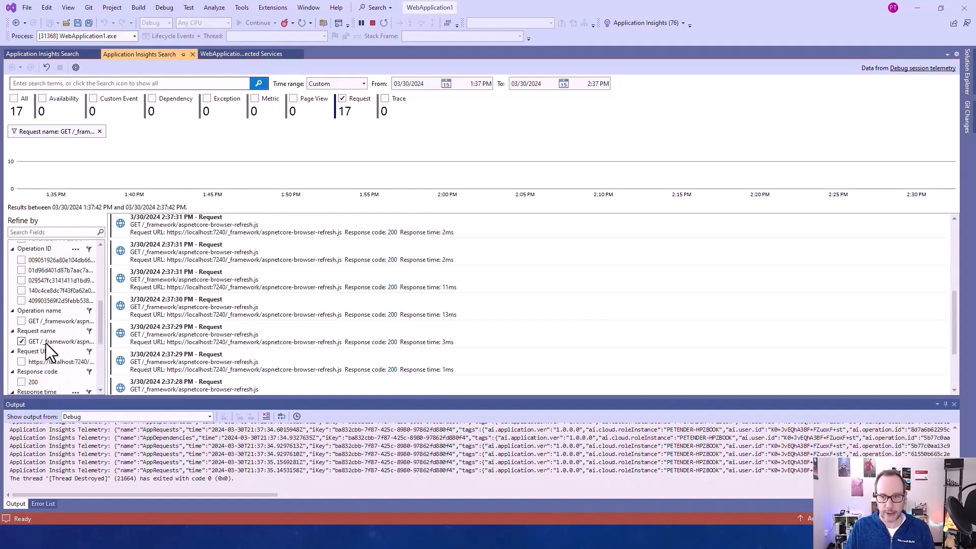